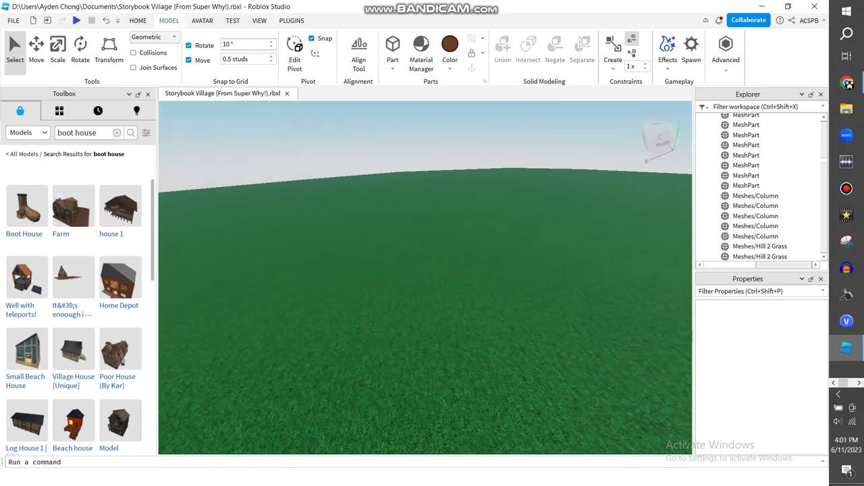
Browse the boot house search results and insert the Boot House model on the green hill beside the pumpkin house.
scroll(77, 317, "down", 3)
scroll(78, 304, "down", 5)
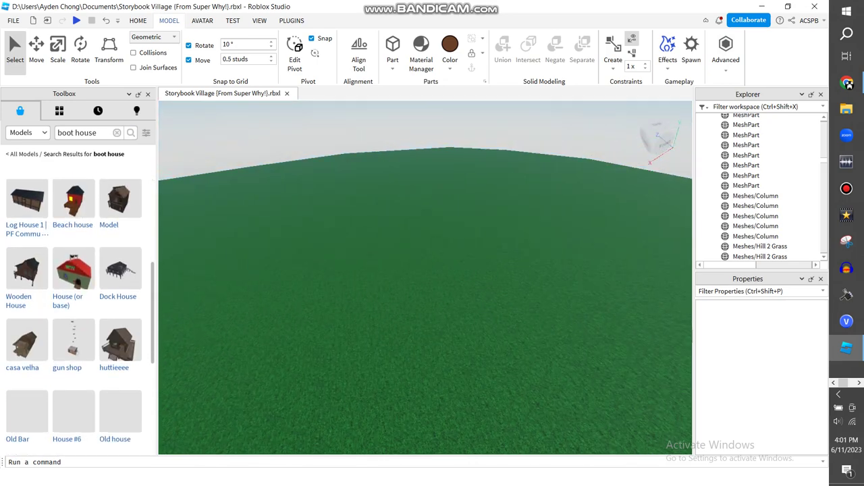
scroll(77, 304, "down", 1)
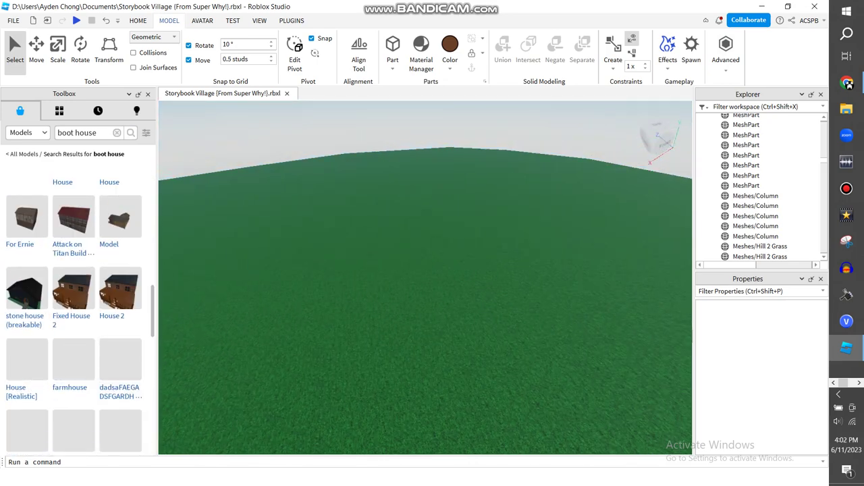
scroll(78, 318, "down", 2)
scroll(78, 317, "down", 4)
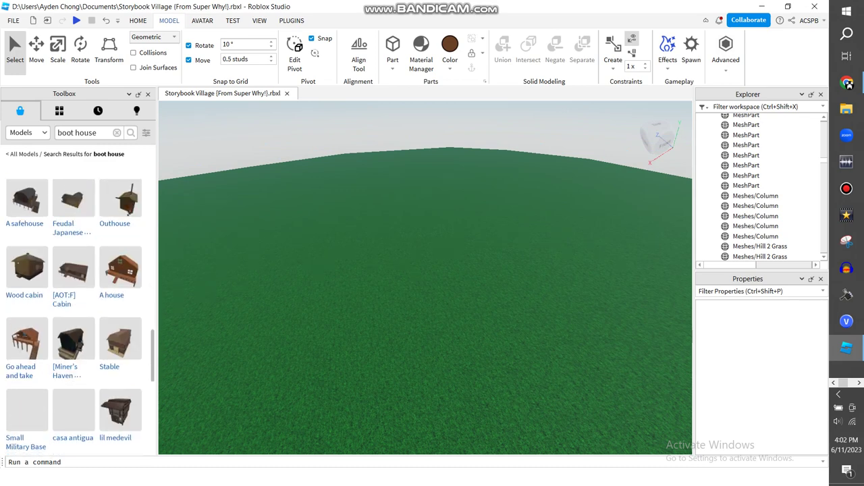
scroll(78, 317, "up", 15)
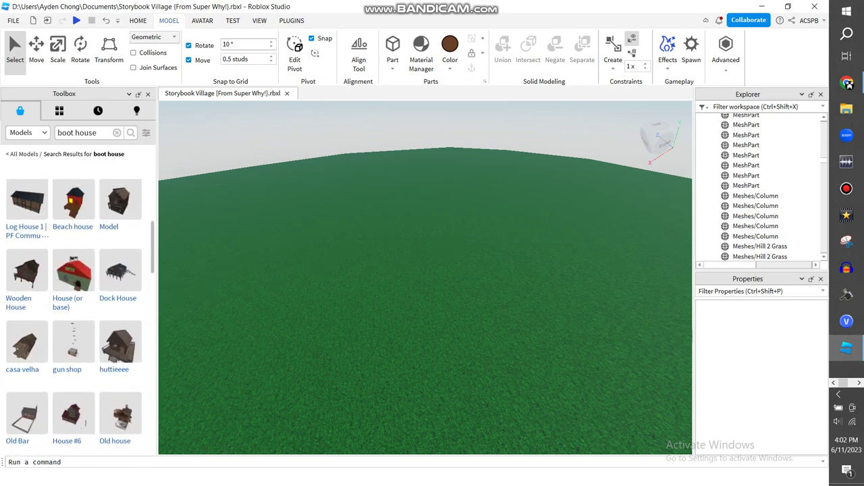
right_click_drag(432, 283, 364, 284)
scroll(405, 283, "down", 5)
scroll(406, 284, "down", 2)
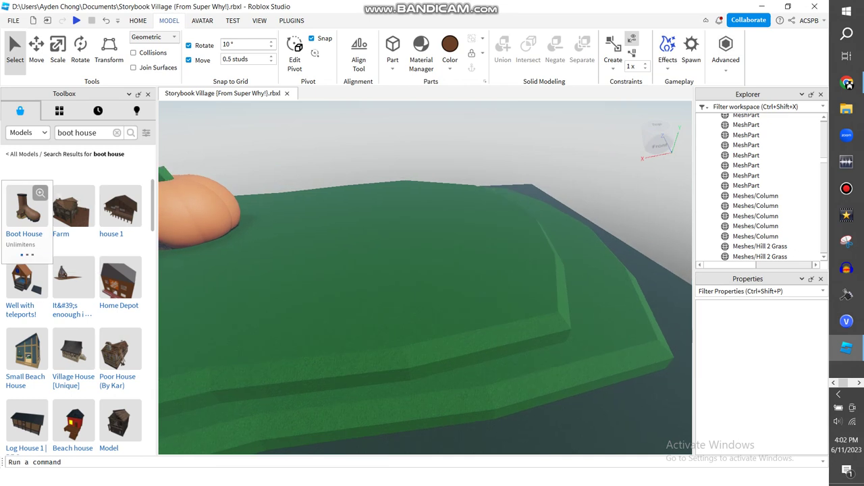
left_click(27, 206)
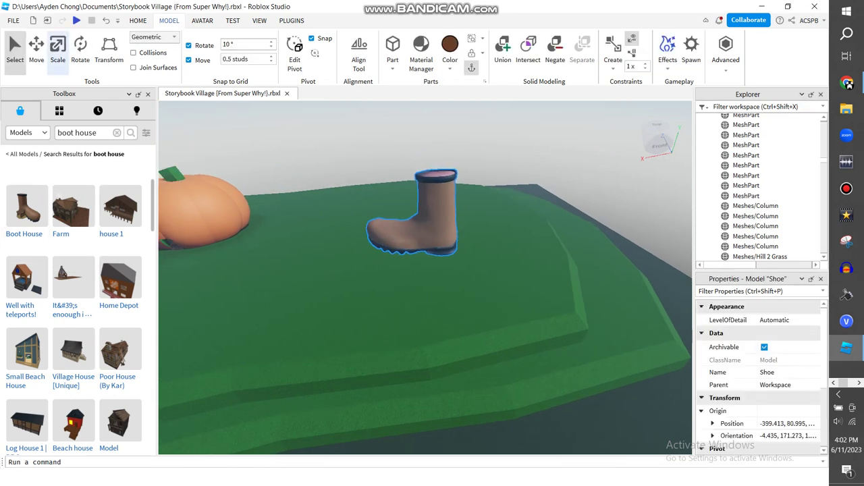
Rotate the boot house so its small wooden house faces the village and its toe points away from the pumpkin.
left_click(80, 52)
left_click_drag(462, 234, 366, 260)
mouse_move(466, 260)
left_mouse_down()
mouse_move(465, 276)
mouse_move(487, 252)
mouse_move(466, 251)
left_mouse_up()
left_click(36, 52)
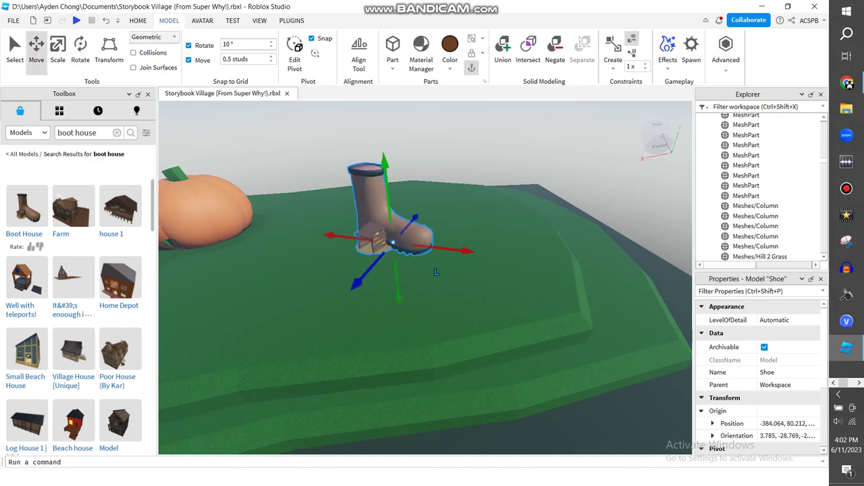
Compare the boot house with the Storybook Village reference video in the browser, inspecting it in the scene up close and from across the village.
key("alt+Tab")
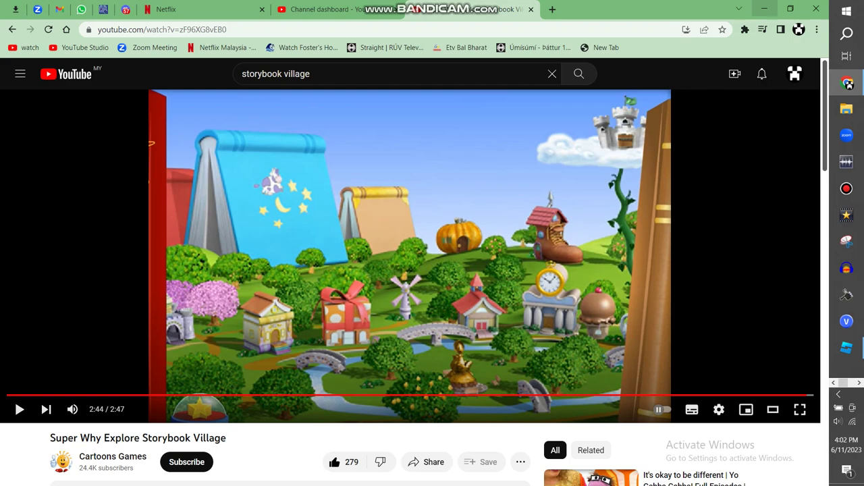
left_click(765, 8)
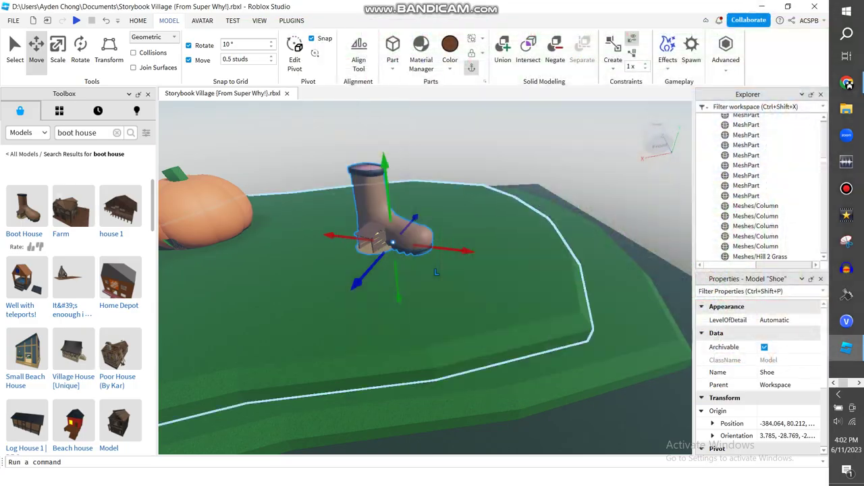
key("w")
right_click_drag(466, 209, 473, 277)
key("w")
key("s")
key("s")
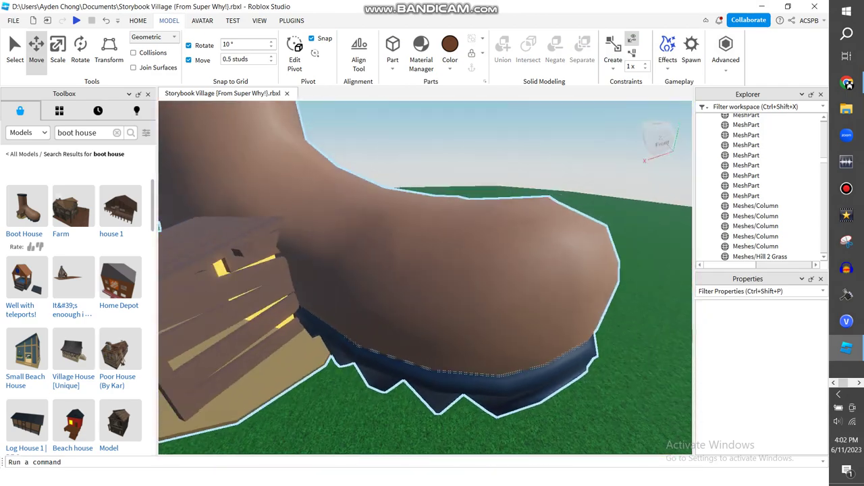
key("s")
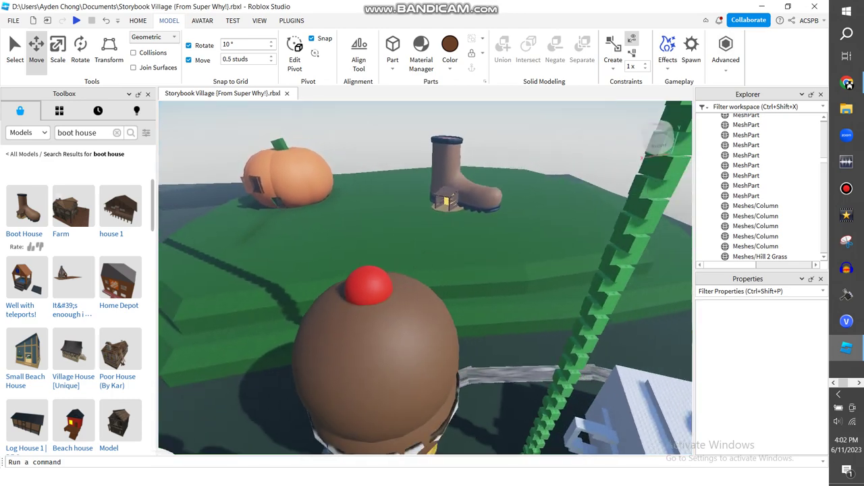
key("s")
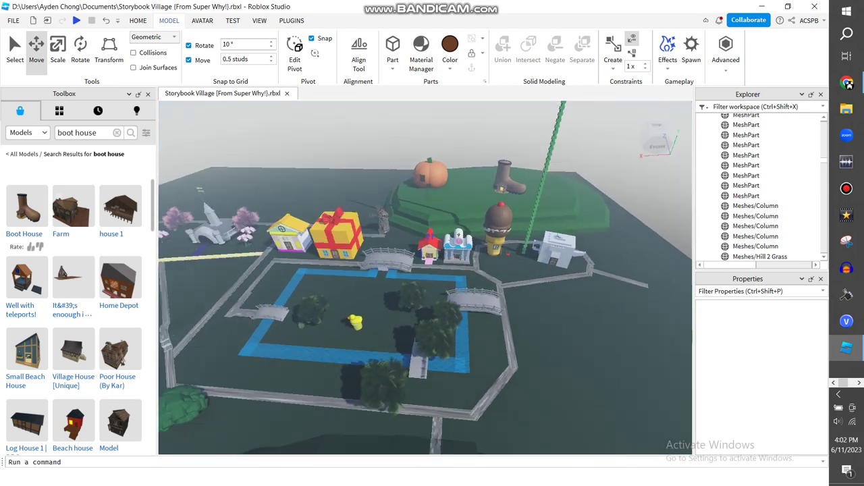
Switch to the reference video in the browser, show the scene at 0:25, and return to Roblox Studio.
key("s")
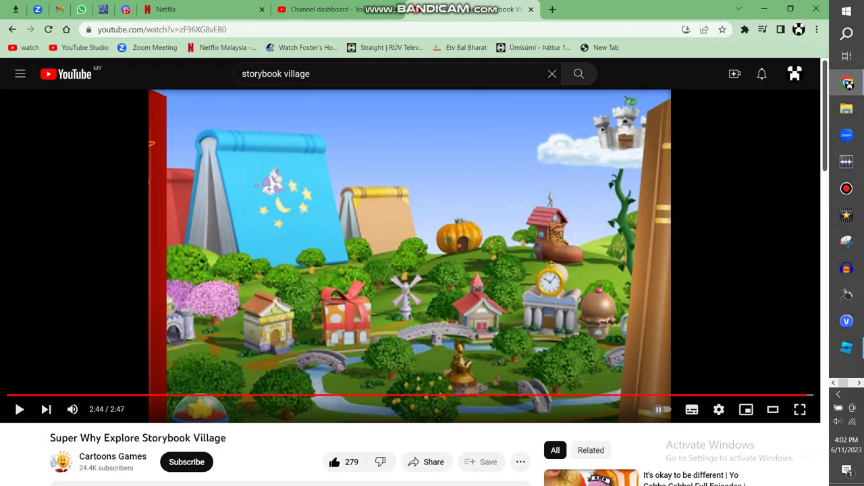
left_click_drag(309, 395, 129, 395)
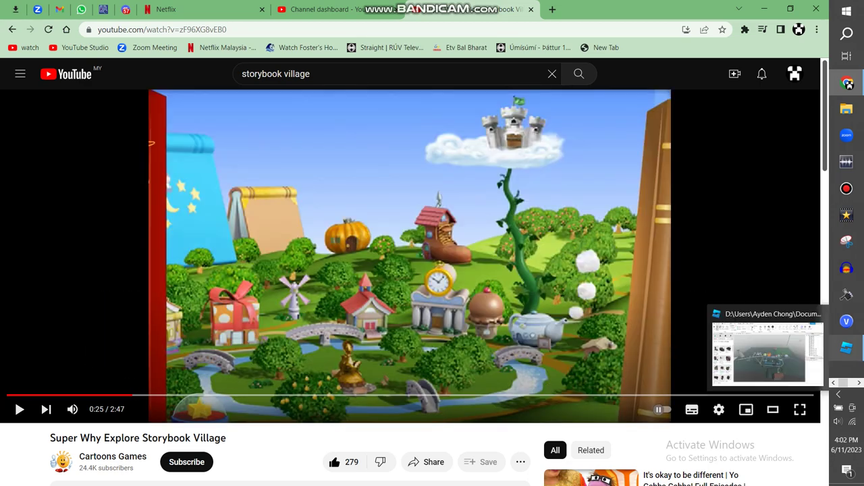
left_click(846, 348)
scroll(407, 246, "up", 5)
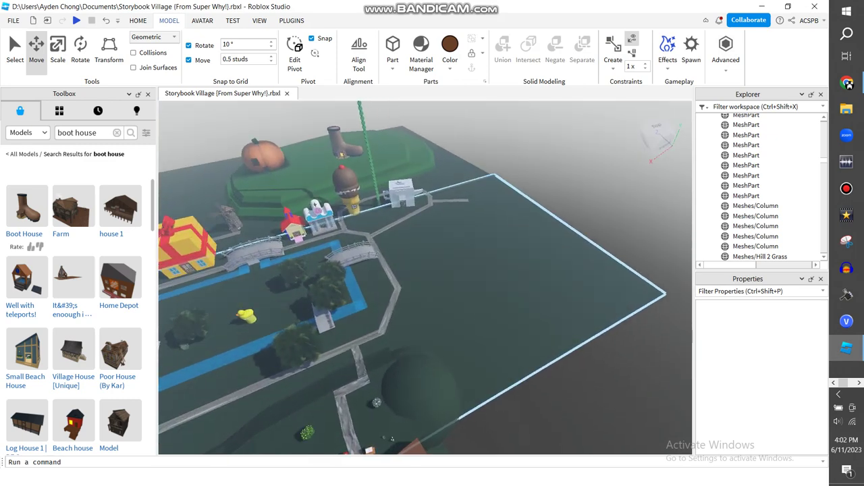
Search the model library for "three little pig's houses".
left_click(117, 133)
type("three little pig's")
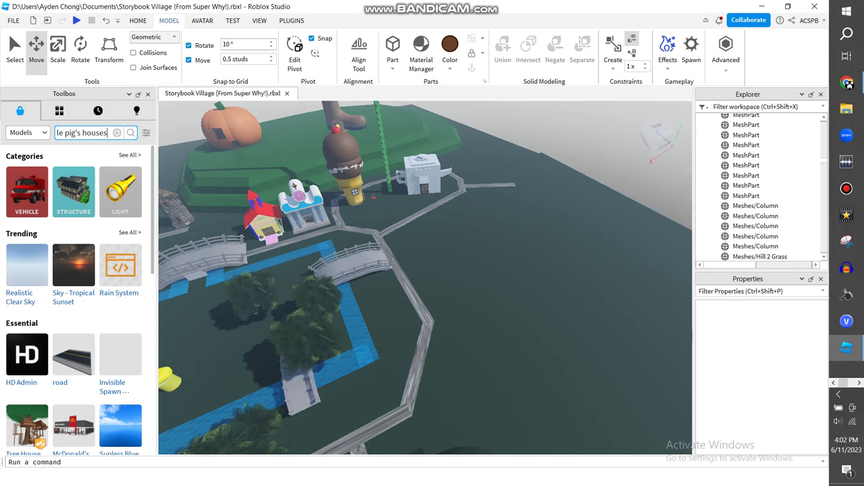
key("Return")
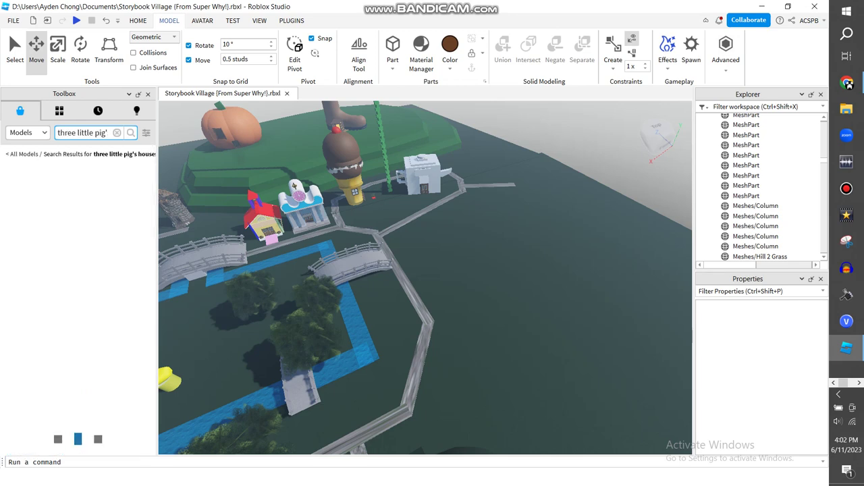
Try the Old Shacks model on the open ground beside the path near the bridge, and delete it.
right_click_drag(405, 196, 432, 210)
scroll(406, 196, "up", 5)
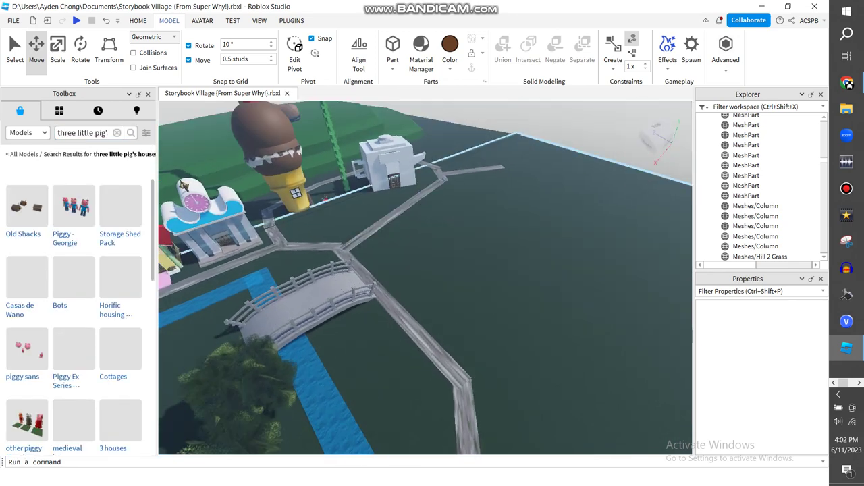
scroll(415, 274, "up", 4)
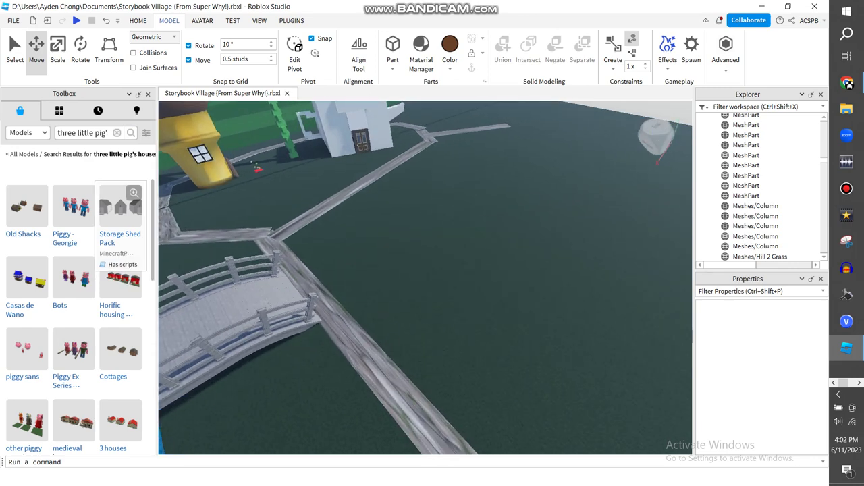
left_click(31, 215)
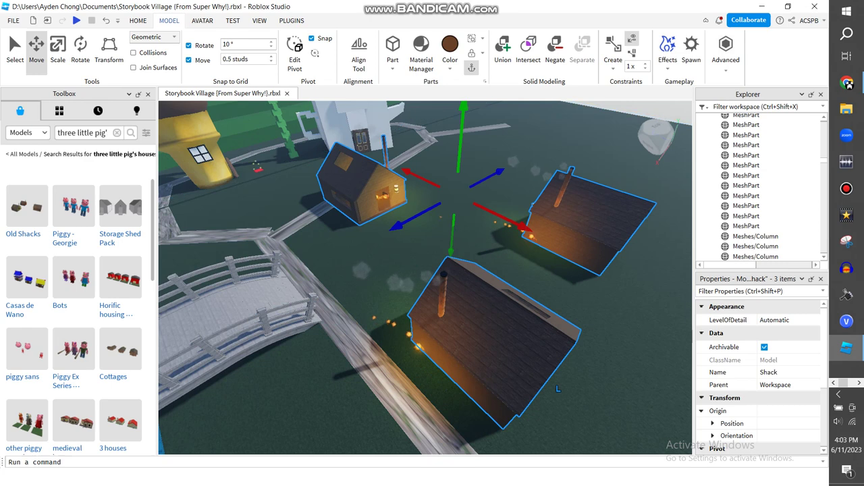
right_click(481, 369)
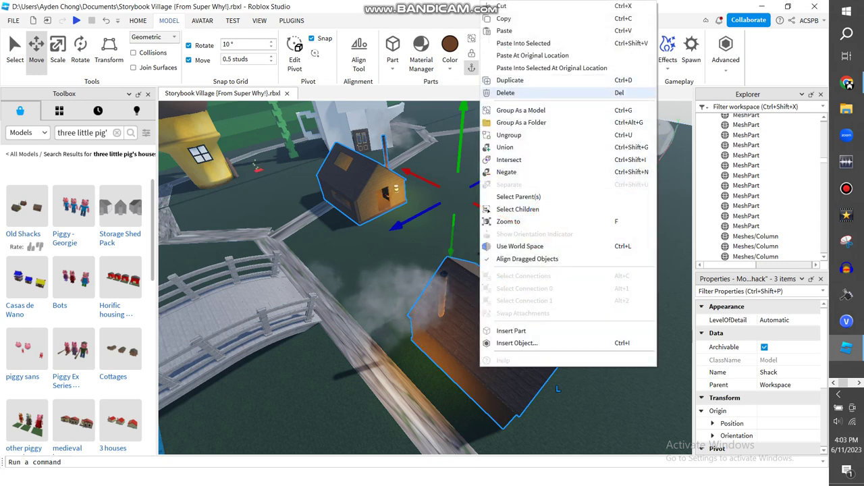
left_click(505, 92)
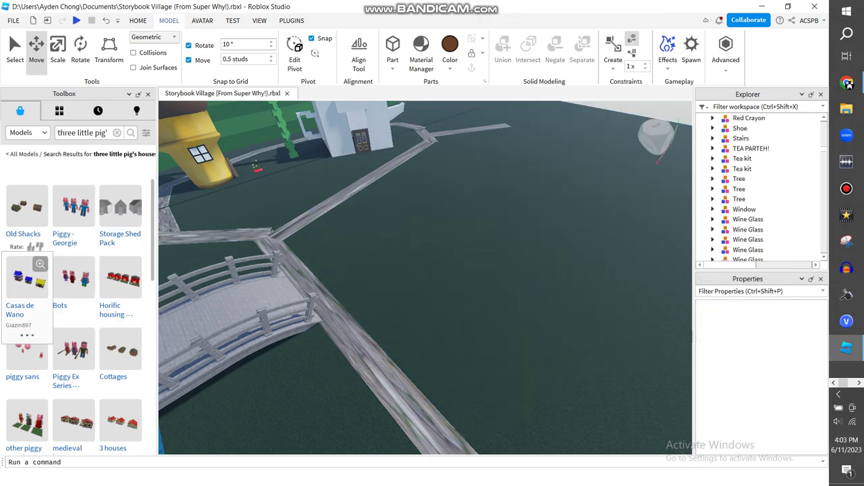
Try the Casas de Wano model on the same open ground, and delete it.
left_click(27, 280)
left_click_drag(307, 290, 417, 237)
right_click(389, 237)
left_click(415, 93)
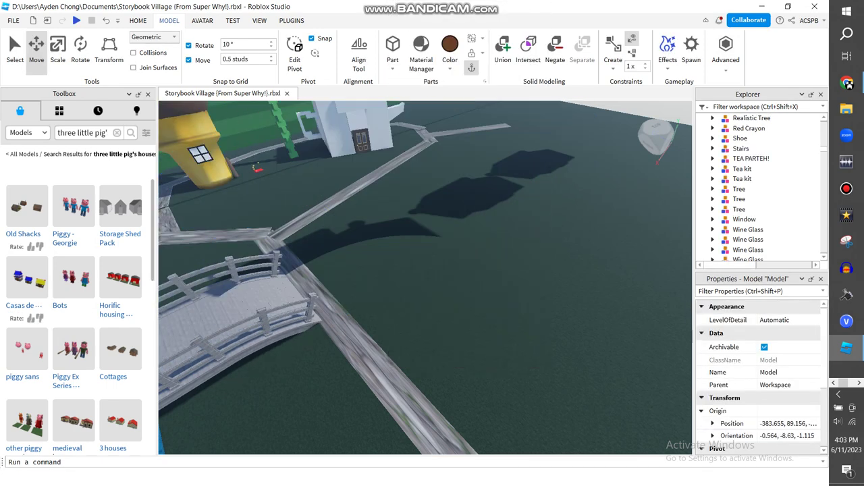
Search the model library for straw, stick and brick houses and look over the results.
type("s")
type("tra")
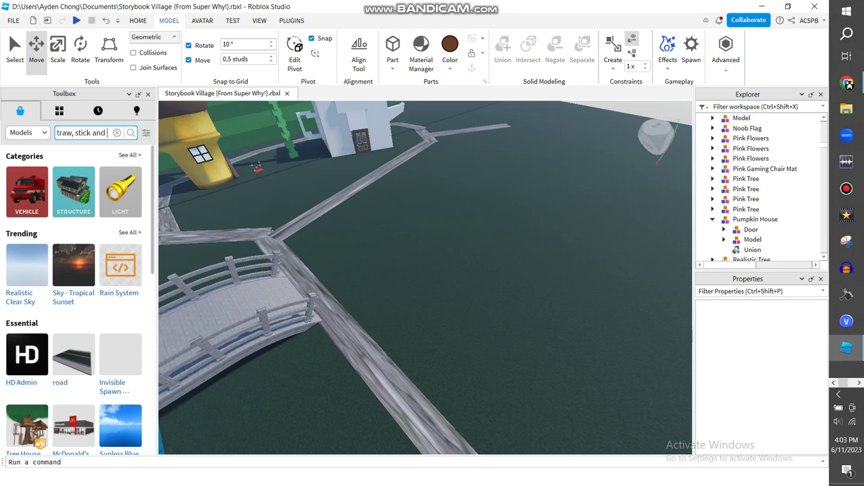
key("Return")
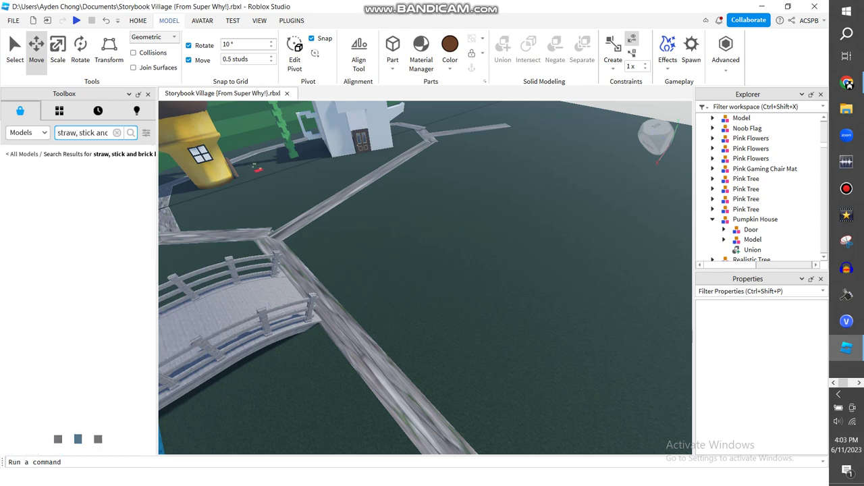
key("w")
right_click_drag(425, 278, 425, 250)
key("s")
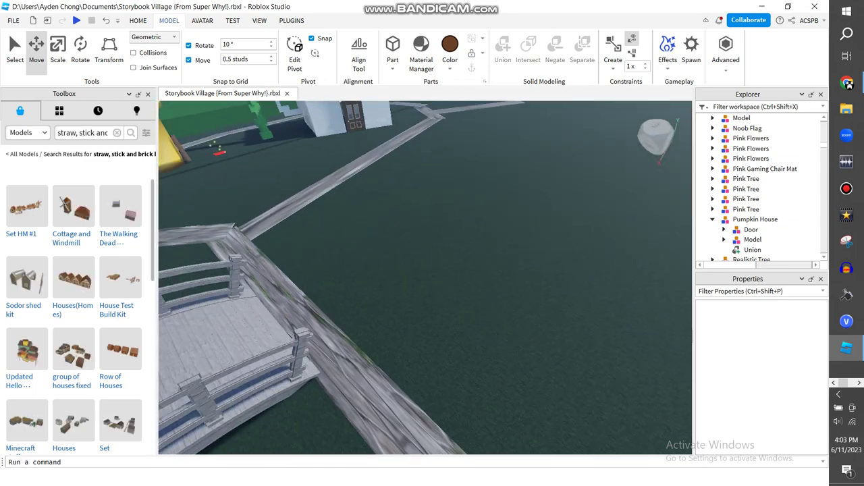
Search the model library for "three little pigs" and browse the results for suitable houses.
left_click(131, 133)
left_click(116, 133)
type("three little pigs")
key("Return")
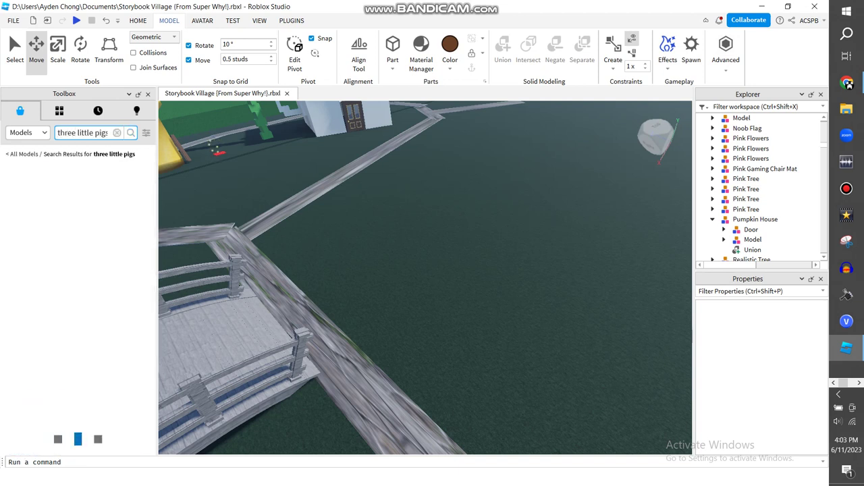
right_click_drag(426, 277, 479, 287)
scroll(425, 277, "down", 3)
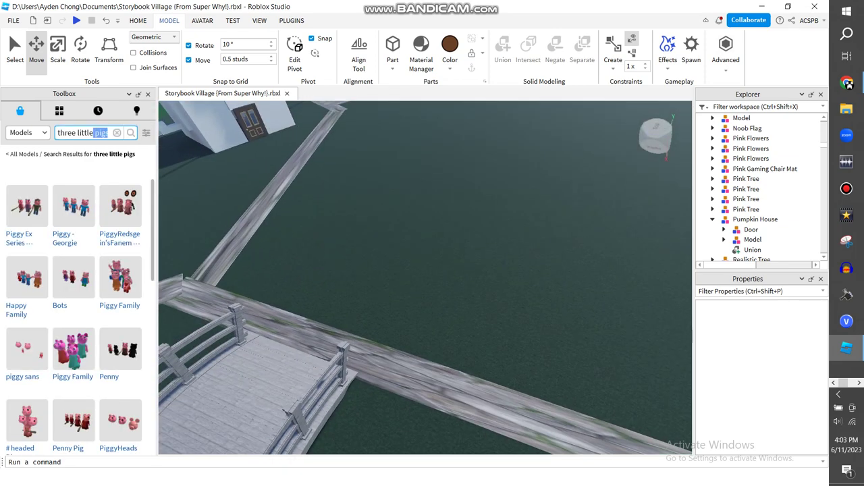
scroll(74, 304, "down", 10)
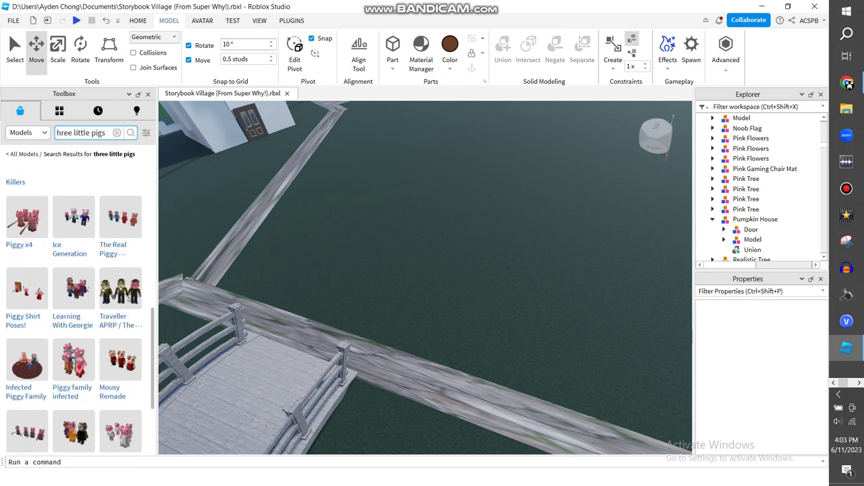
Search the model library for "three little pigs houses" and browse the results for straw, stick or brick house models.
key("Return")
right_click_drag(289, 411, 223, 406)
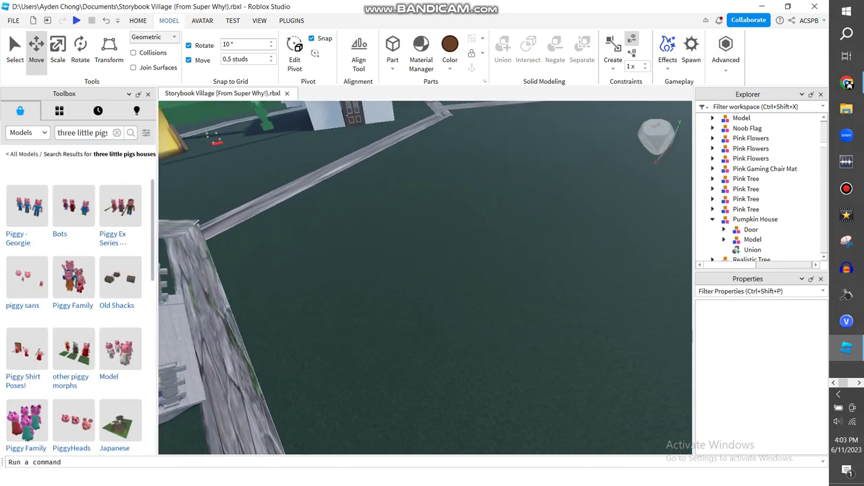
scroll(74, 311, "down", 15)
scroll(78, 311, "down", 8)
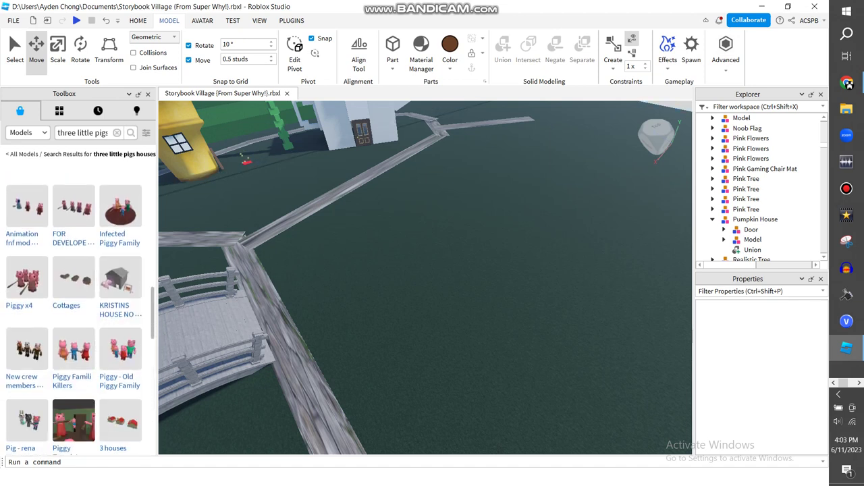
scroll(77, 311, "down", 10)
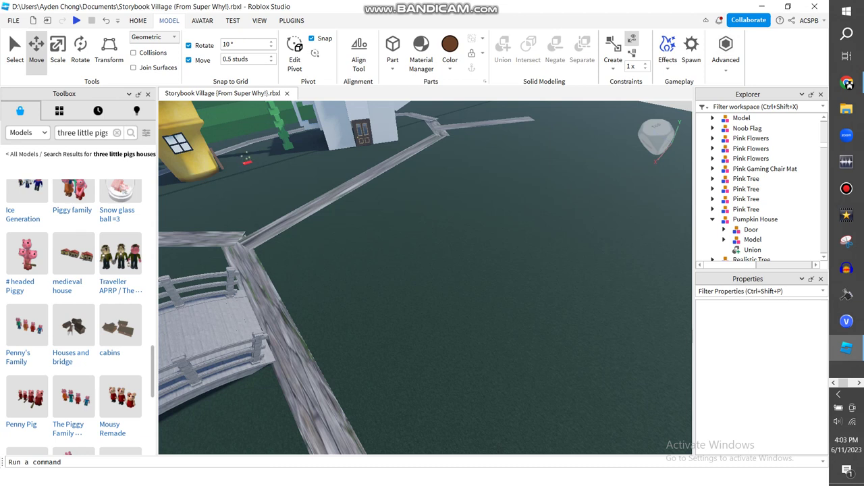
scroll(77, 310, "down", 1)
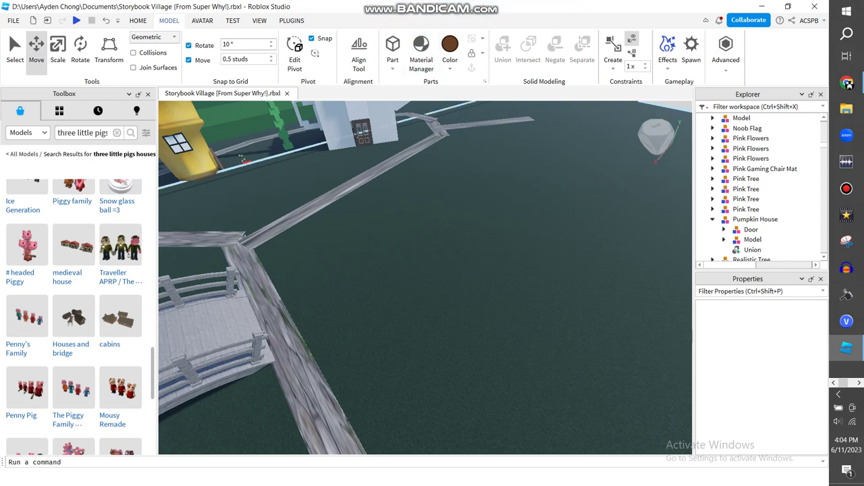
right_click_drag(426, 278, 459, 270)
key("w")
key("s")
scroll(120, 324, "down", 3)
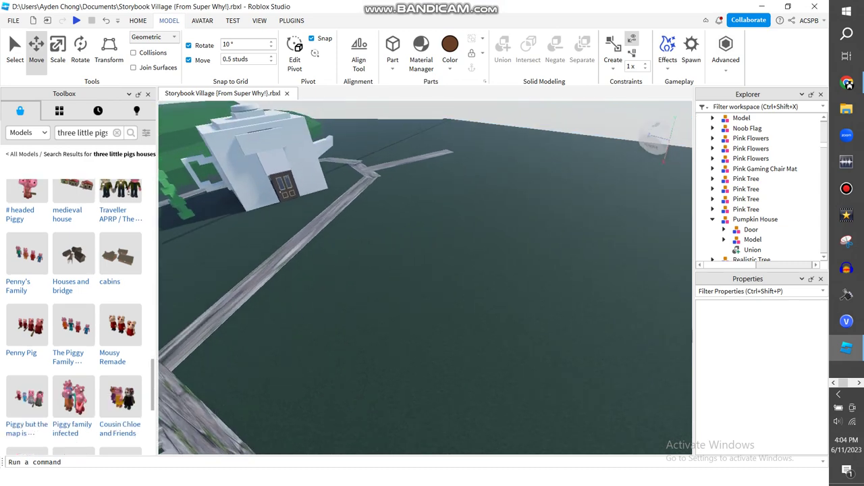
scroll(78, 317, "down", 3)
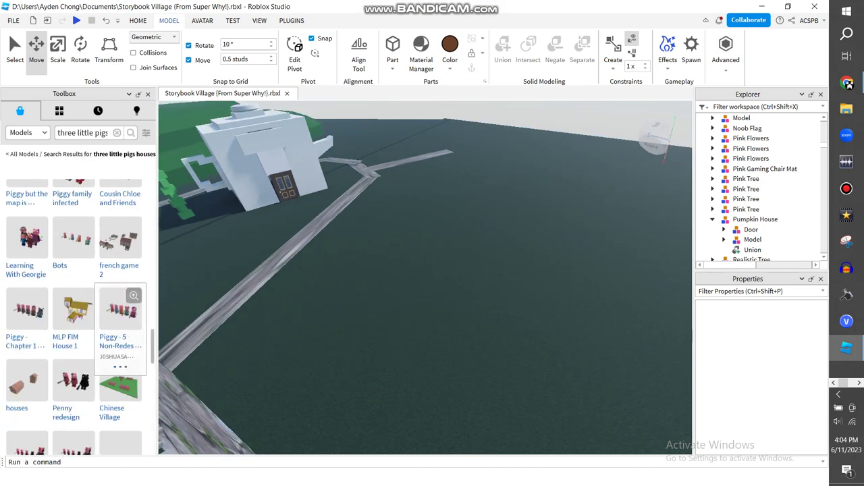
scroll(77, 317, "down", 3)
Search the model library for "straw house".
left_click(117, 133)
type("st")
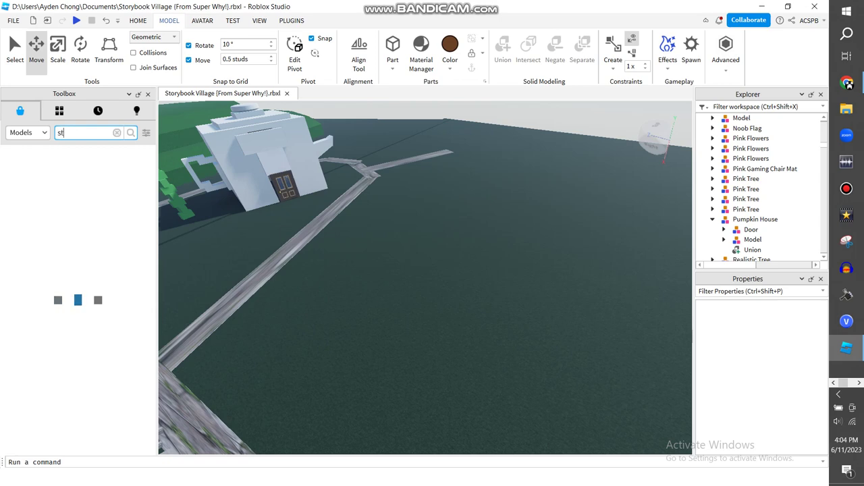
type("raw house")
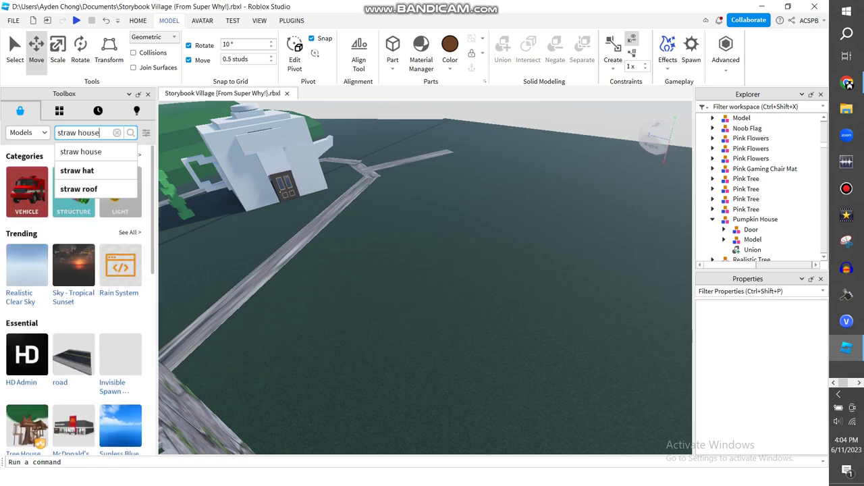
key("Return")
right_click_drag(324, 227, 264, 246)
scroll(290, 227, "down", 3)
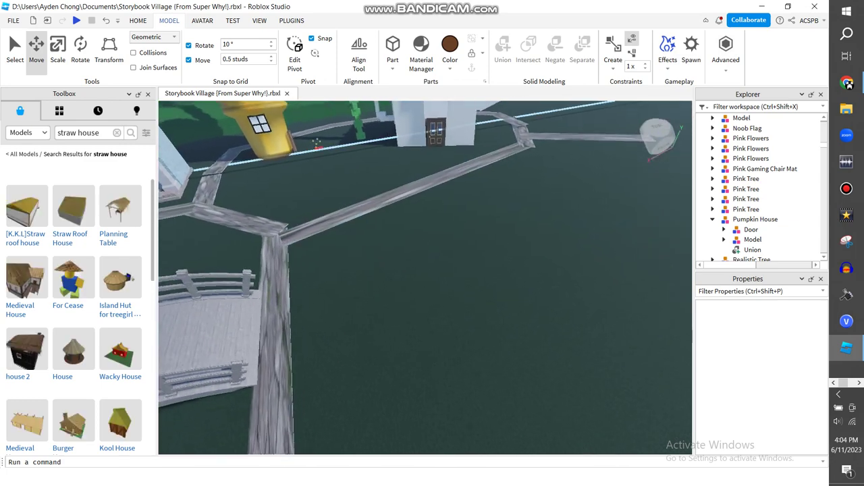
Place the Medieval Hut model from the search results on the open ground beside the path.
scroll(290, 226, "up", 2)
mouse_move(120, 216)
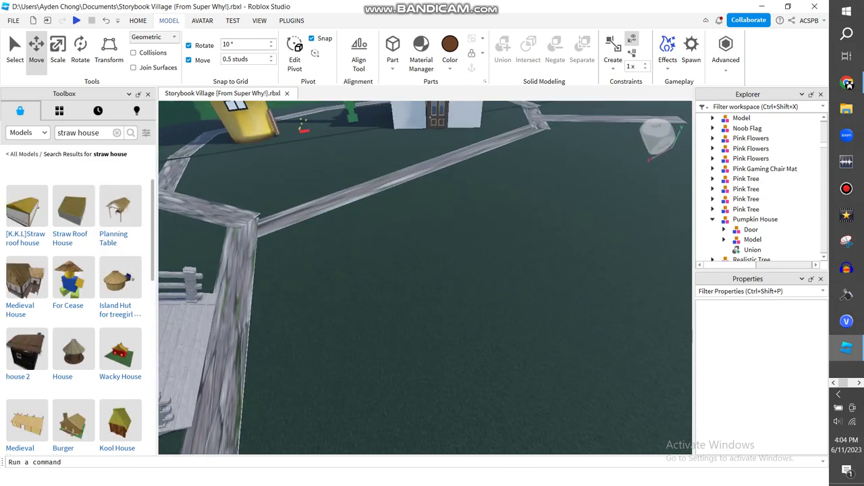
scroll(72, 334, "down", 3)
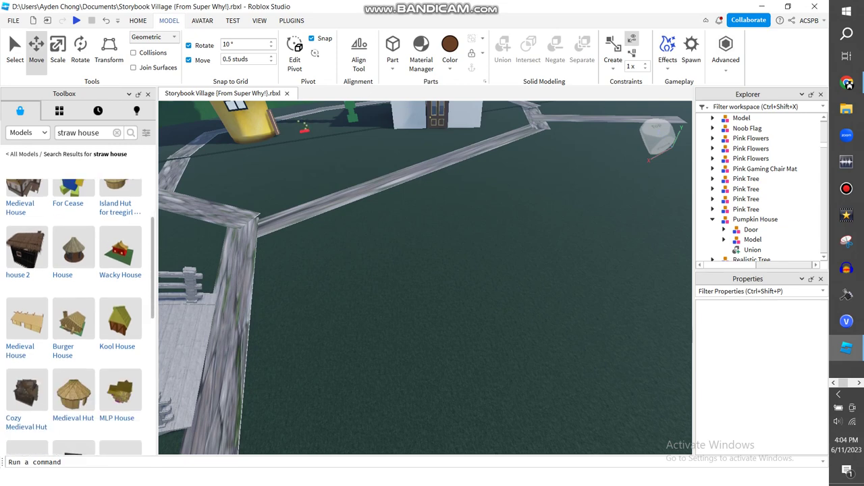
left_click_drag(73, 331, 413, 196)
scroll(398, 216, "up", 2)
Try to rotate the tilted hut upright with 10° rotation snapping, and undo the change.
left_click(80, 50)
right_click_drag(425, 270, 449, 223)
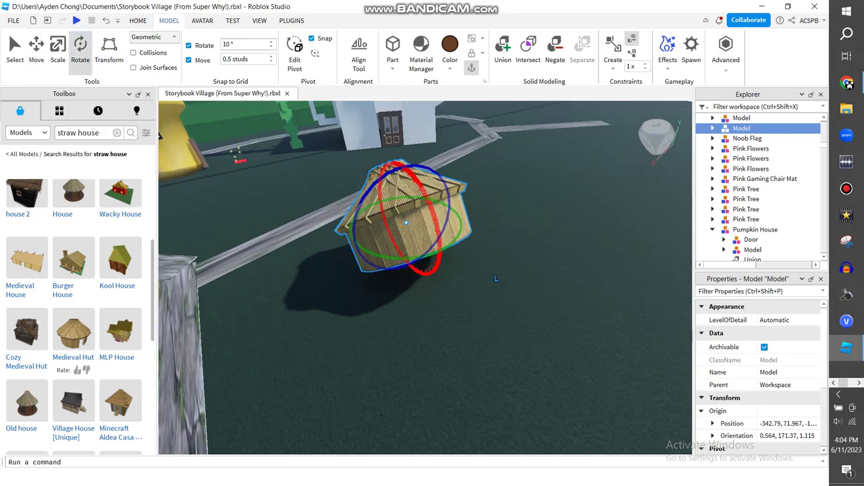
scroll(412, 290, "up", 4)
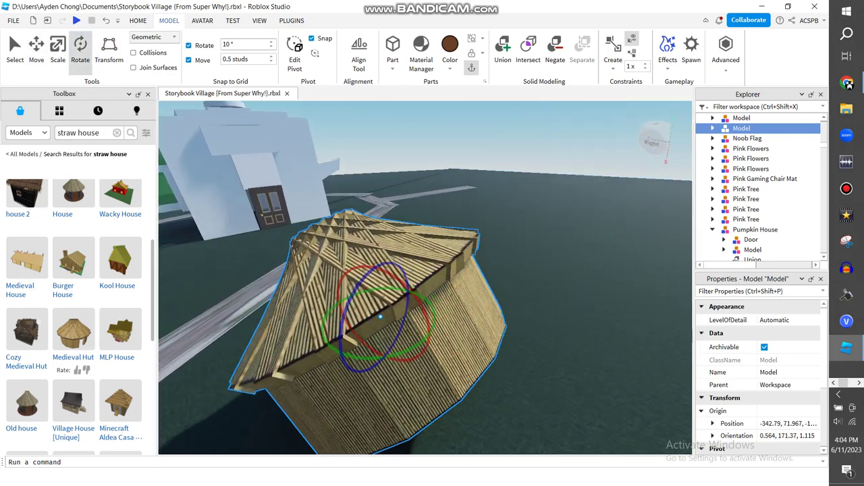
left_click_drag(391, 271, 430, 282)
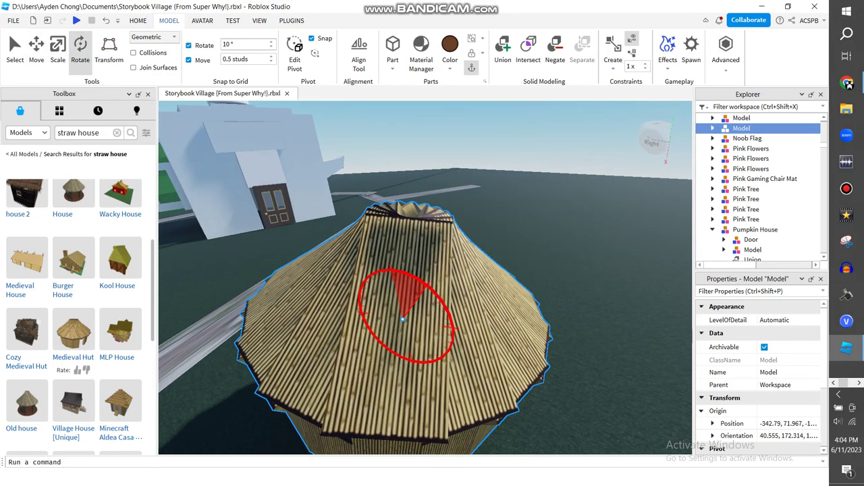
scroll(425, 287, "down", 5)
right_click_drag(425, 287, 472, 287)
middle_click_drag(521, 329, 447, 323)
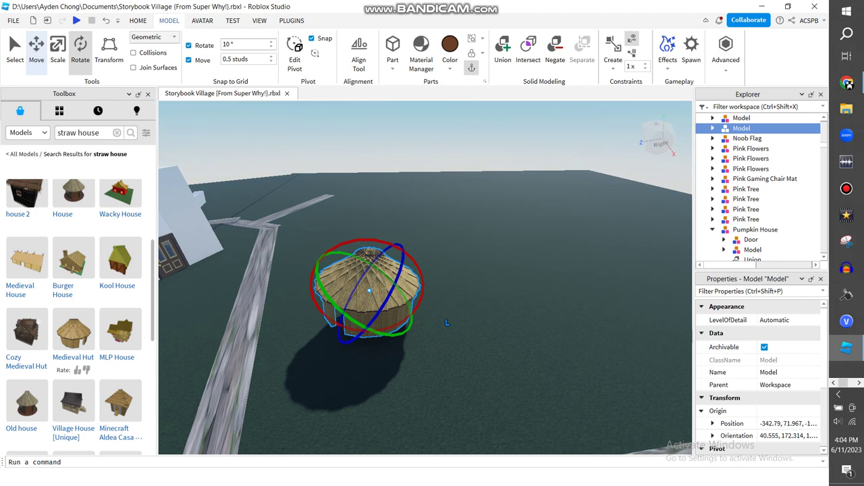
key("ctrl+2")
key("ctrl+z")
key("ctrl+z")
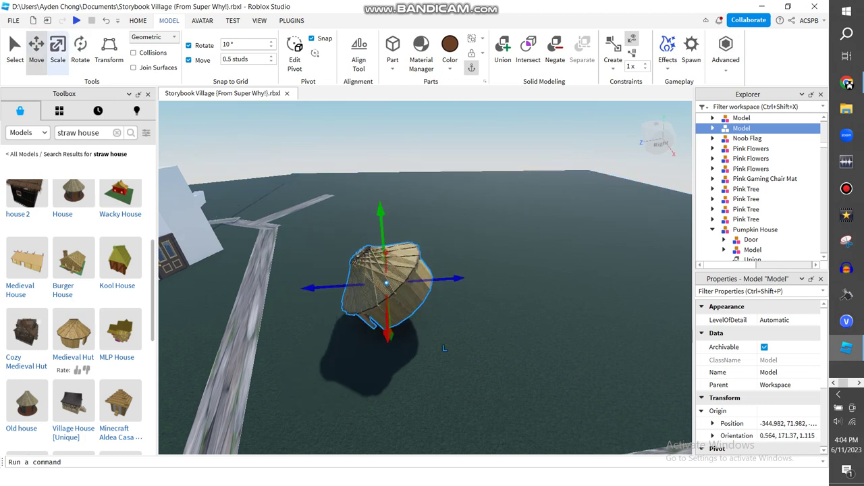
Set the rotation snapping to 5°, rotate the hut upright by 35° and lower it toward the ground.
left_click(169, 21)
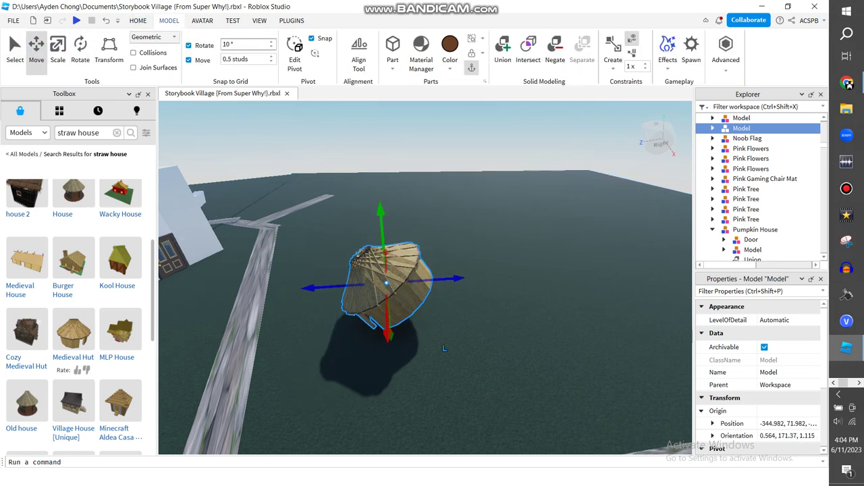
left_click(81, 51)
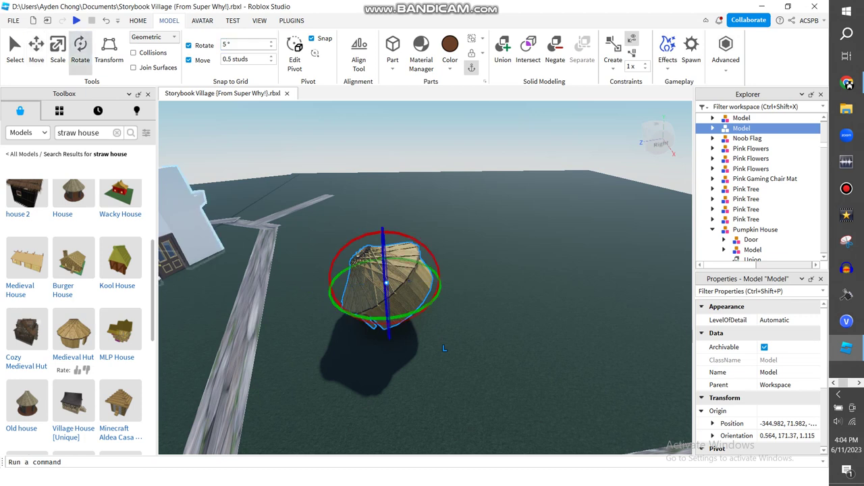
left_click_drag(393, 232, 411, 366)
left_click(37, 51)
left_click_drag(423, 228, 412, 245)
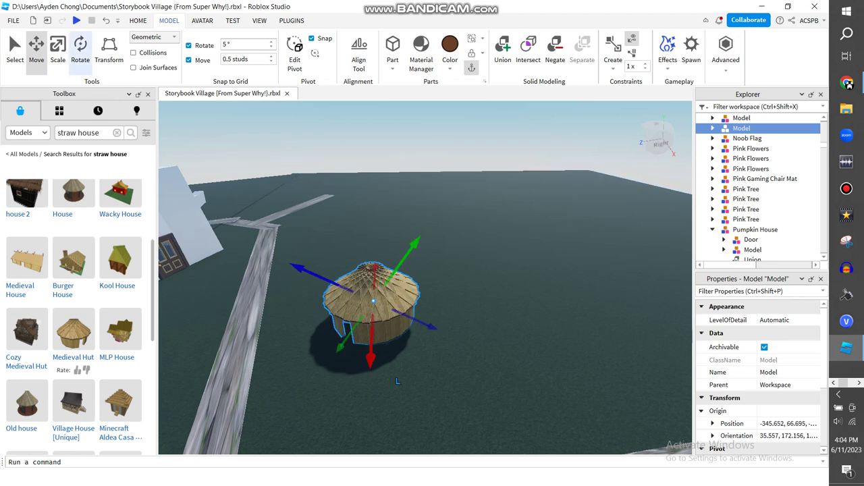
Switch to Chrome to check the village layout in the Storybook Village video, and return to Roblox Studio.
key("ctrl+4")
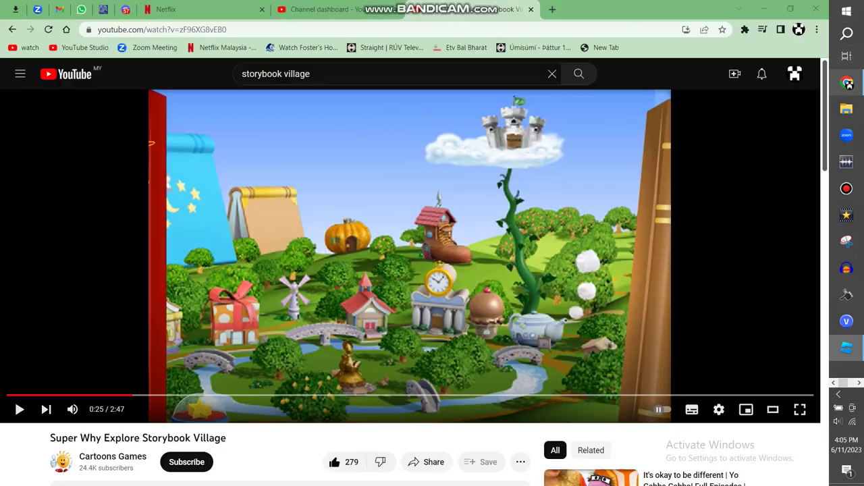
left_click(847, 82)
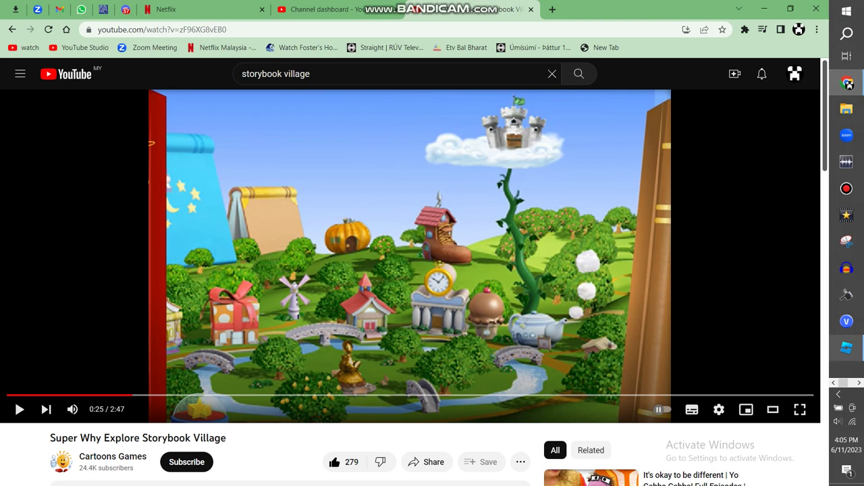
mouse_move(847, 348)
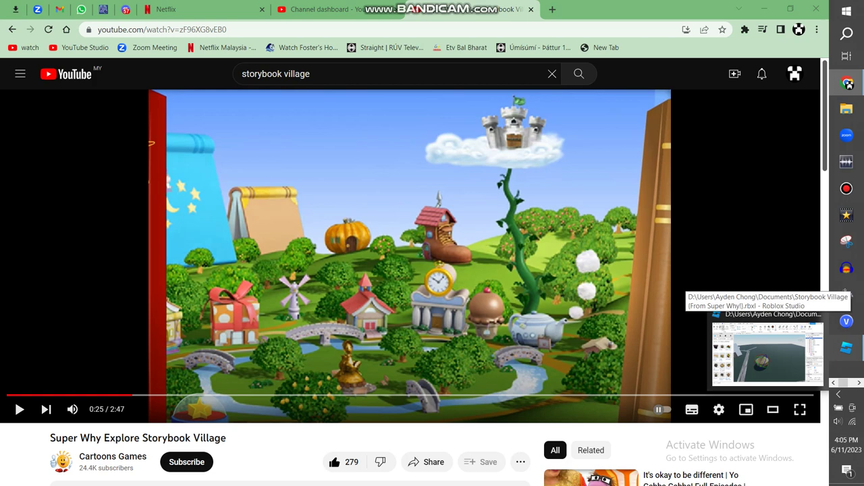
left_click(768, 348)
Move the straw hut across the open ground to a spot near the bridge.
left_click(37, 51)
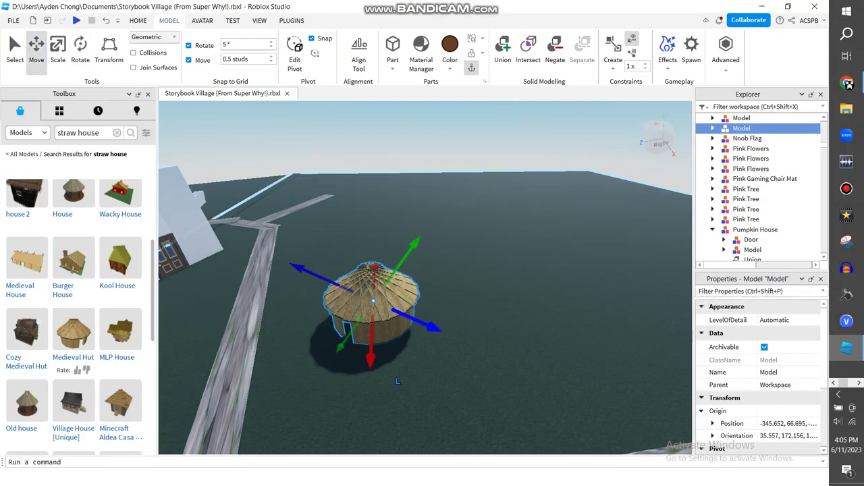
scroll(426, 278, "down", 2)
left_click_drag(438, 324, 388, 301)
left_click_drag(316, 270, 574, 315)
key("d")
Rotate the straw hut near the bridge until it stands upright, and deselect it.
left_click(80, 52)
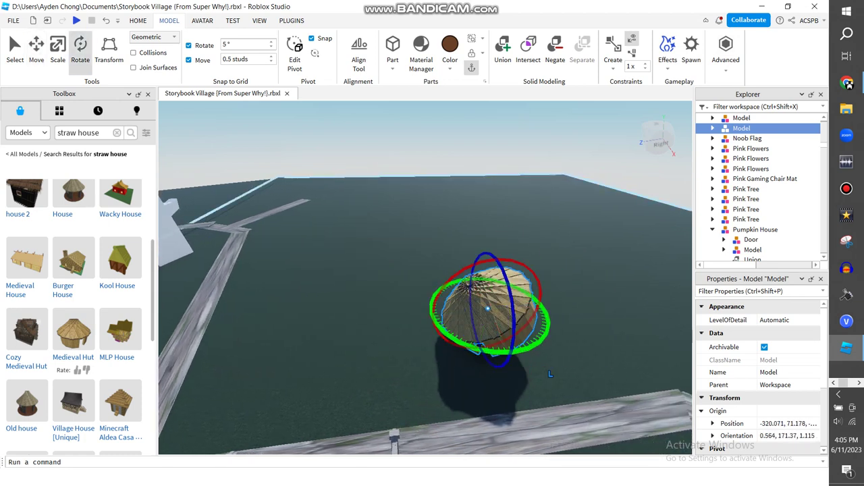
left_click_drag(487, 259, 520, 268)
left_click(37, 51)
right_click_drag(521, 269, 446, 317)
left_click(459, 266)
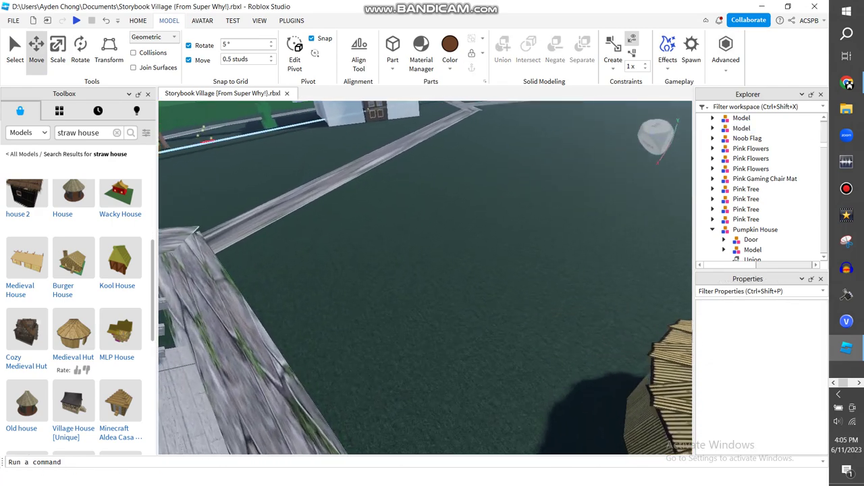
Search the model library for "brick house" and look over the results.
left_click(116, 133)
type("brick house")
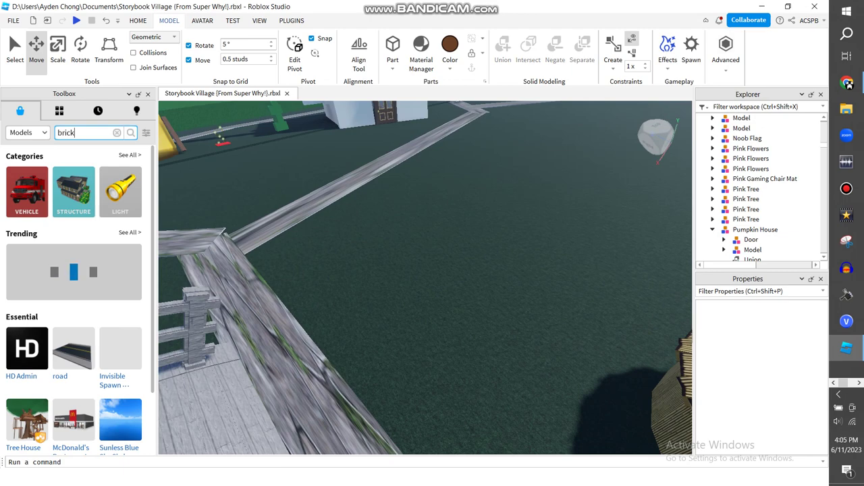
key("Return")
right_click_drag(425, 276, 486, 291)
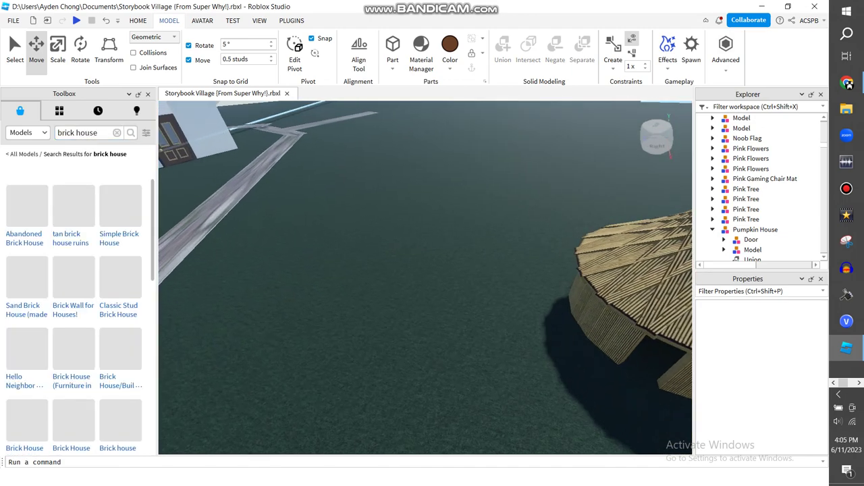
scroll(425, 276, "up", 4)
scroll(425, 277, "down", 8)
scroll(425, 277, "down", 2)
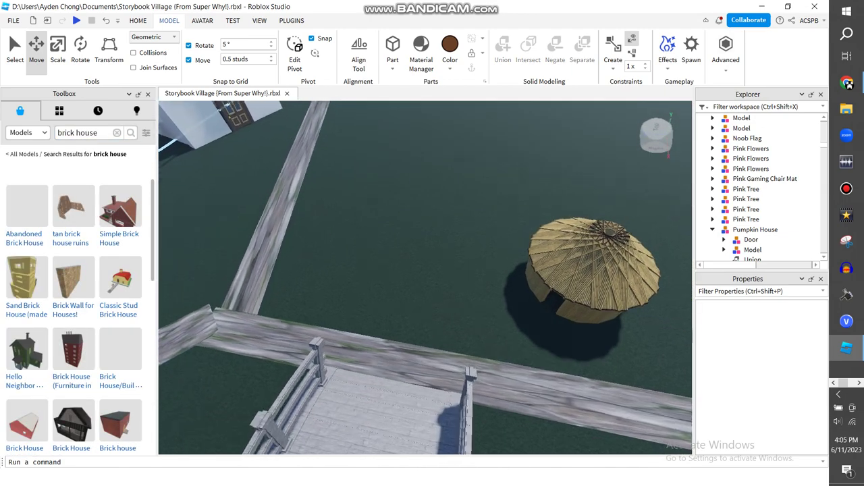
scroll(426, 277, "up", 3)
Switch to Chrome and open YouTube in a new tab.
left_click(847, 82)
key("ctrl+t")
type("youtube")
key("Return")
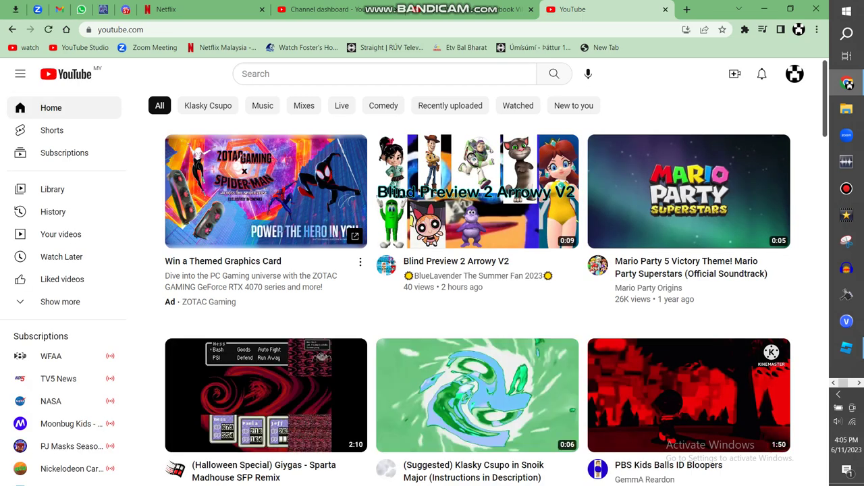
Search the web for "super why wiki", open the Super Why! page on Fandom and look through its sections.
key("ctrl+l")
type("super why wiki")
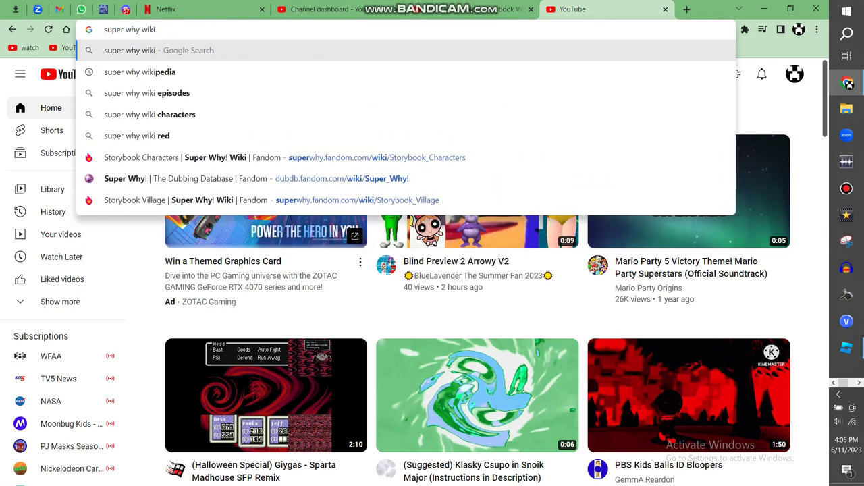
key("Return")
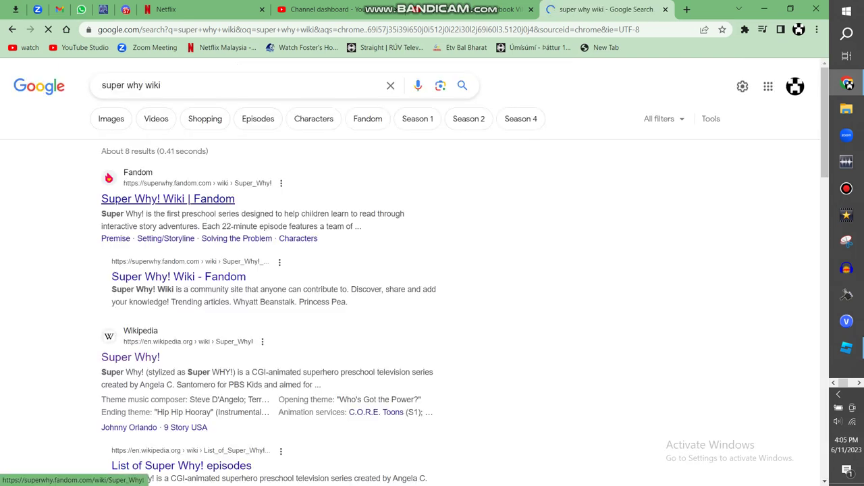
left_click(169, 199)
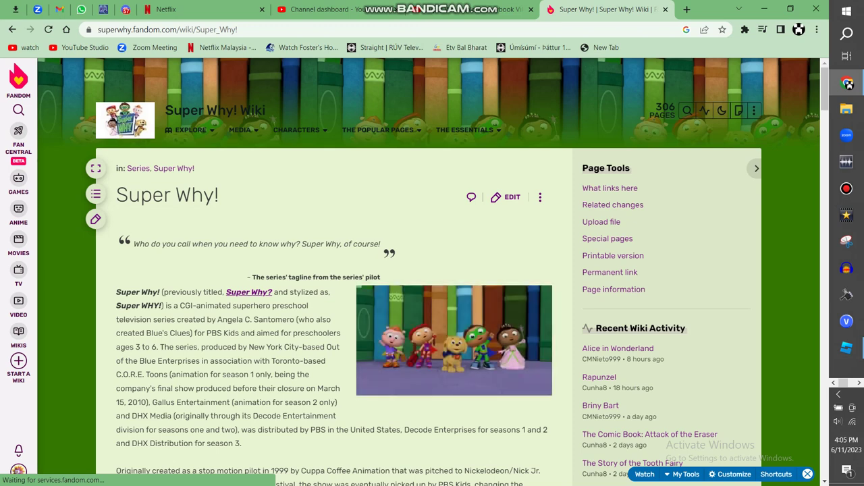
scroll(432, 270, "down", 6)
scroll(432, 270, "up", 2)
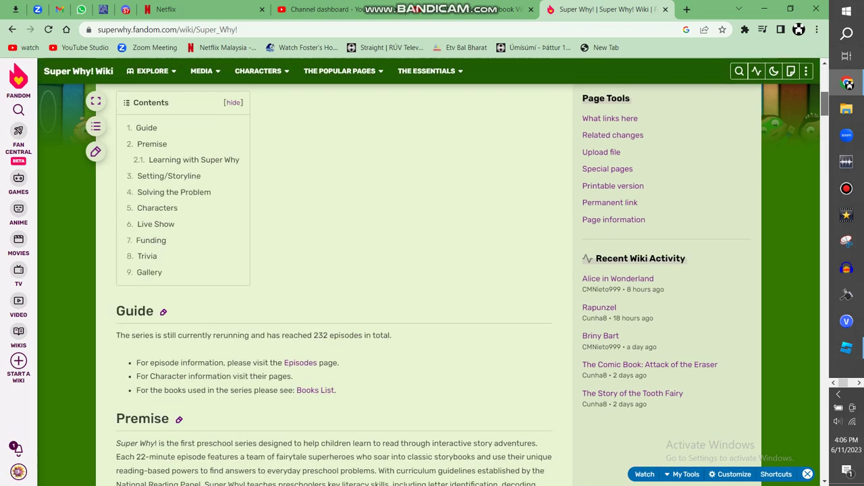
scroll(433, 270, "down", 1)
scroll(335, 284, "down", 2)
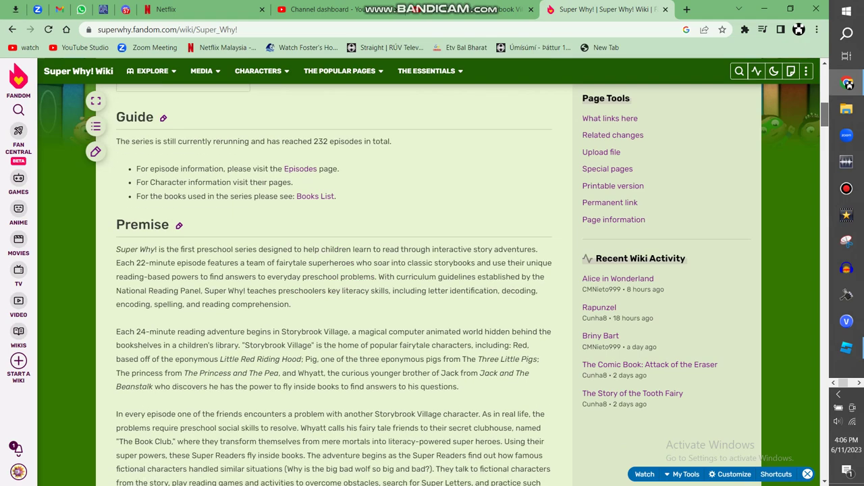
scroll(334, 284, "down", 20)
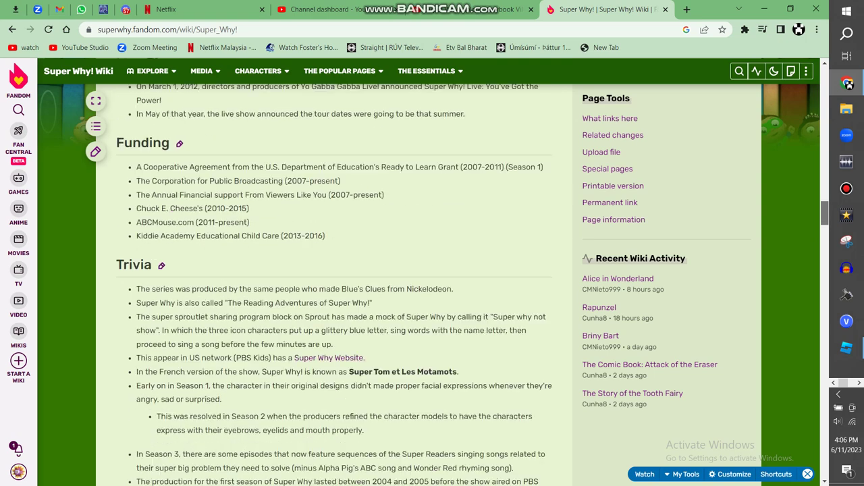
Look through the Live Show, Funding, Trivia, Gallery and comments sections of the Super Why! wiki page.
scroll(334, 284, "up", 2)
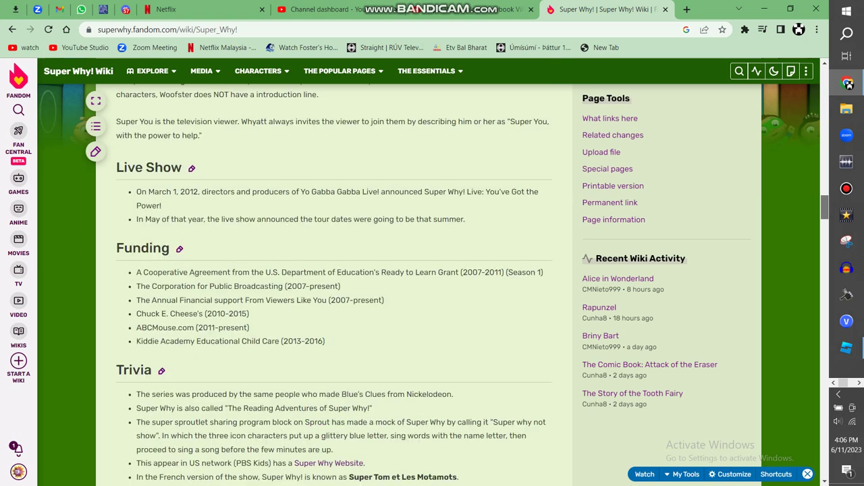
scroll(334, 284, "down", 1)
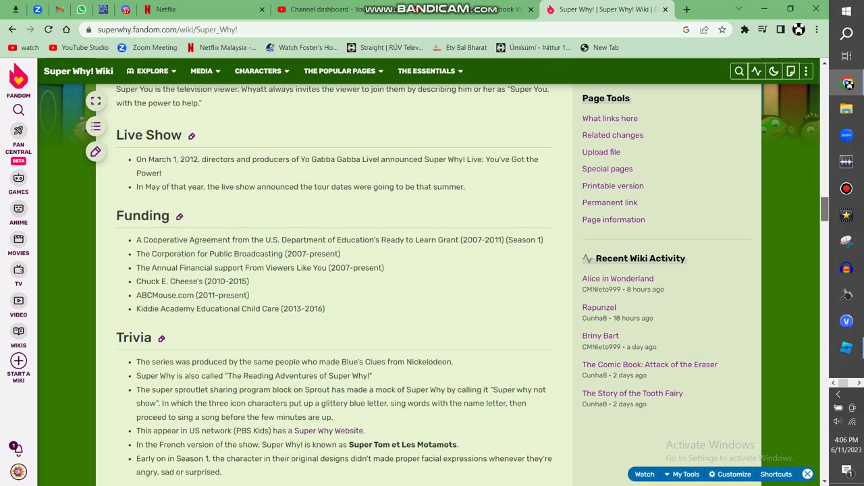
scroll(335, 284, "down", 4)
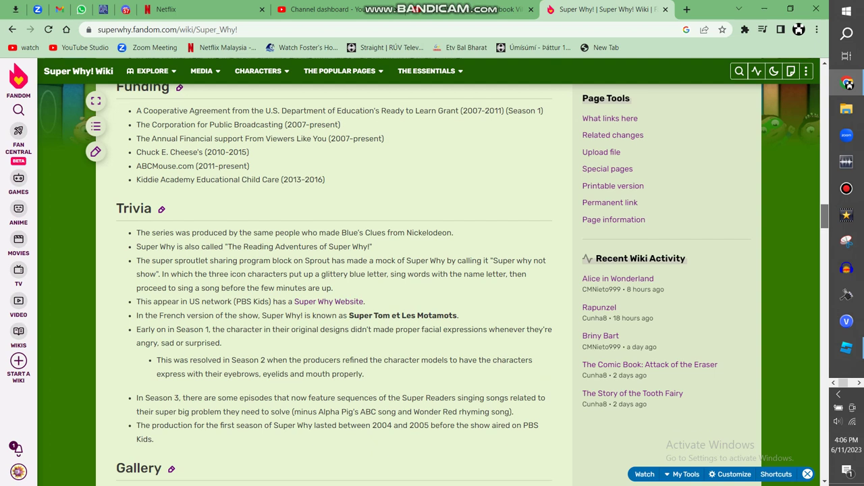
scroll(334, 282, "down", 1)
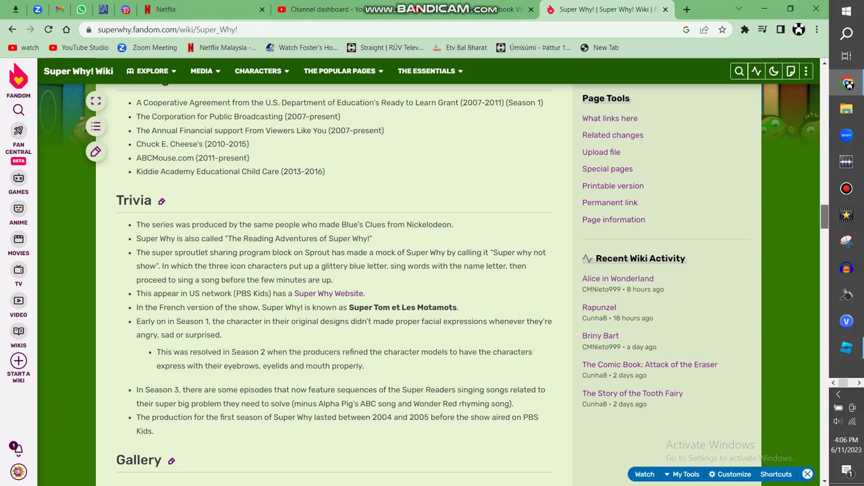
scroll(334, 284, "down", 4)
scroll(334, 284, "down", 10)
scroll(334, 284, "up", 5)
scroll(334, 284, "down", 8)
scroll(334, 284, "down", 1)
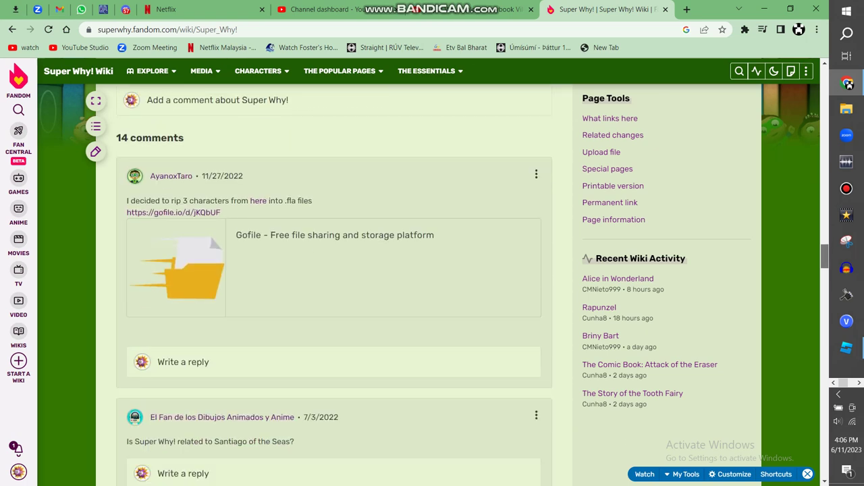
scroll(334, 283, "up", 15)
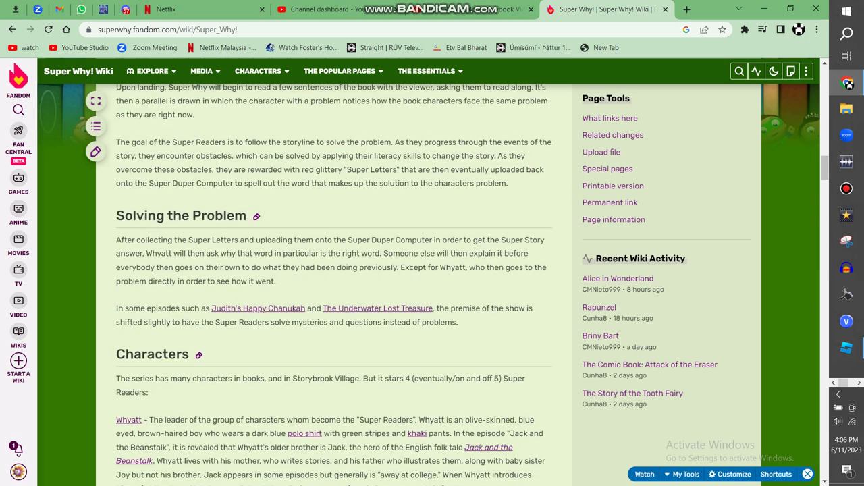
Search the Super Why! wiki for "three little pigs" and switch back to Roblox Studio.
left_click(739, 71)
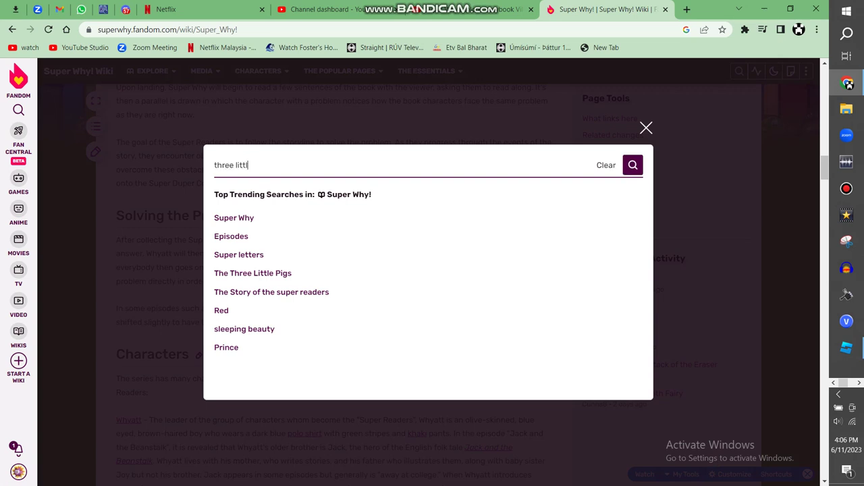
key("Return")
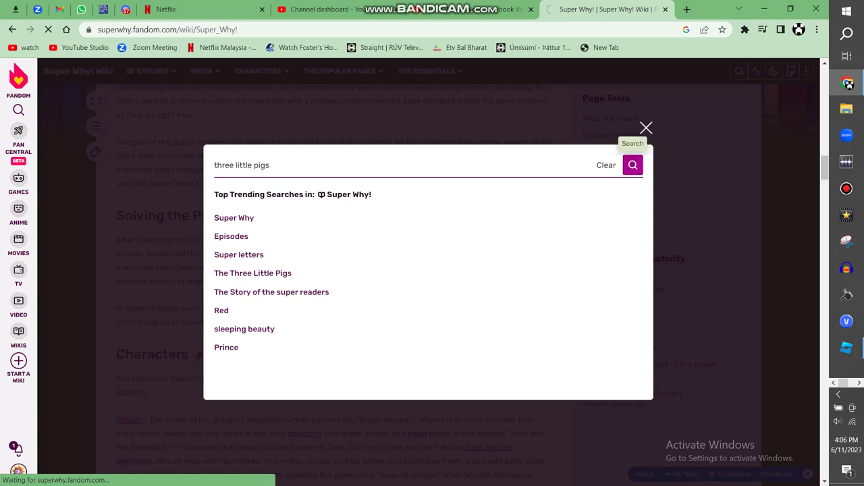
left_click(847, 349)
Insert the "Red Brick house" library model on the grass beyond the bridge and group its parts as a model.
right_click_drag(428, 233, 493, 209)
key("w")
key("a")
key("s")
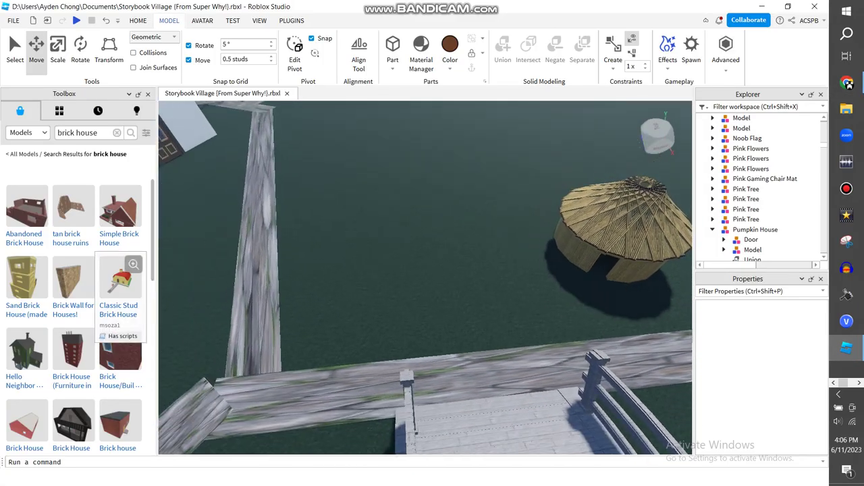
scroll(120, 280, "down", 1)
scroll(77, 317, "down", 10)
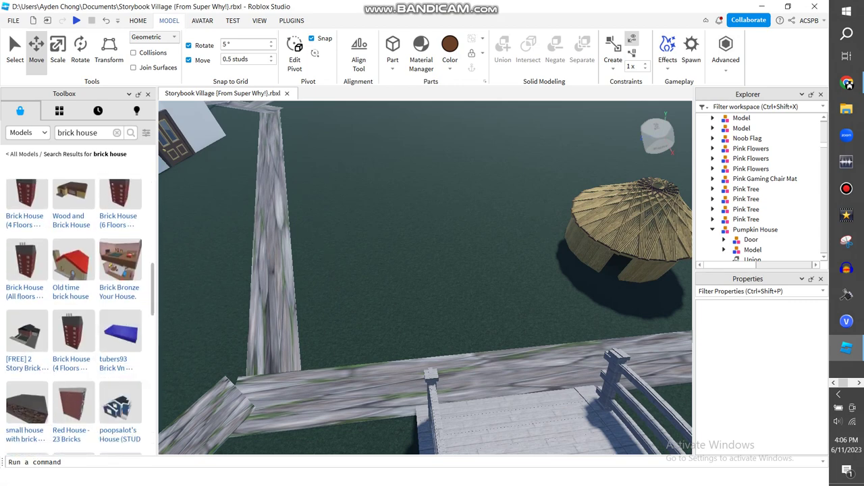
scroll(77, 303, "down", 5)
scroll(121, 307, "down", 1)
left_click(73, 301)
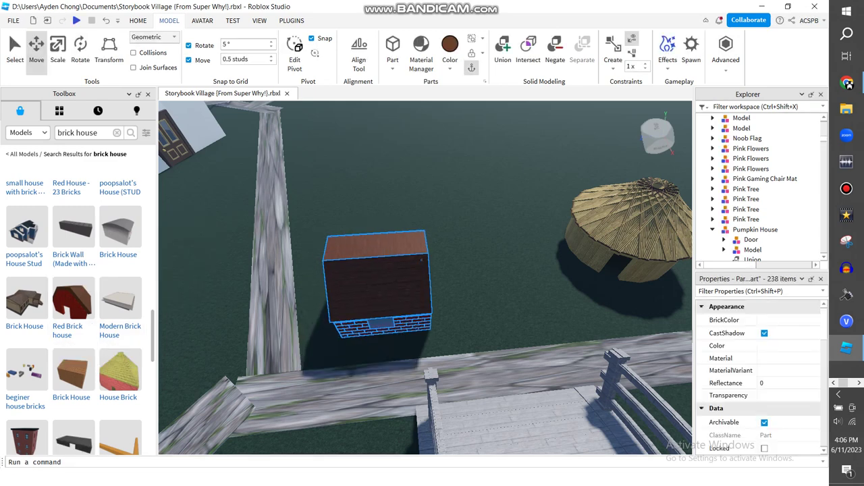
right_click(355, 273)
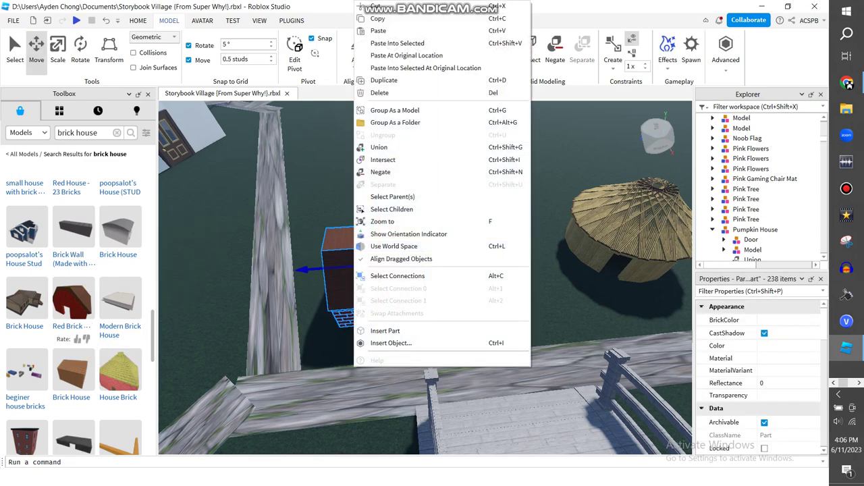
left_click(385, 110)
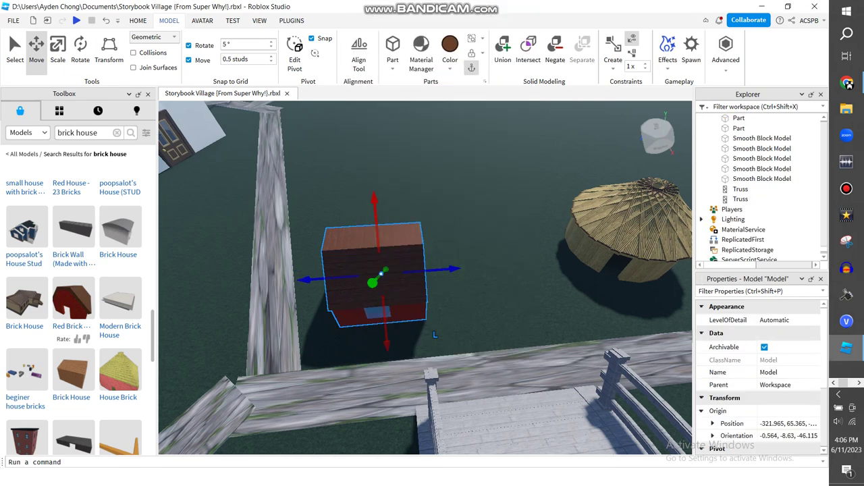
Rotate the red brick house until it stands upright with its doorway facing the bridge.
key("ctrl+4")
key("f")
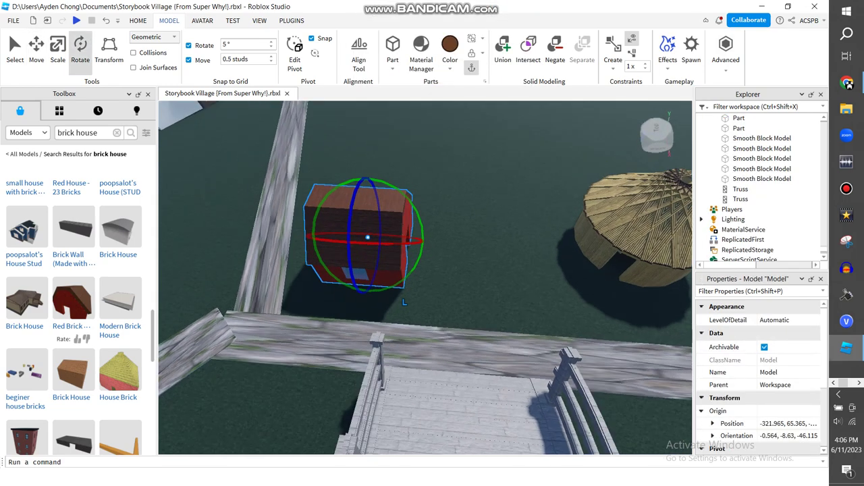
right_click_drag(425, 297, 426, 243)
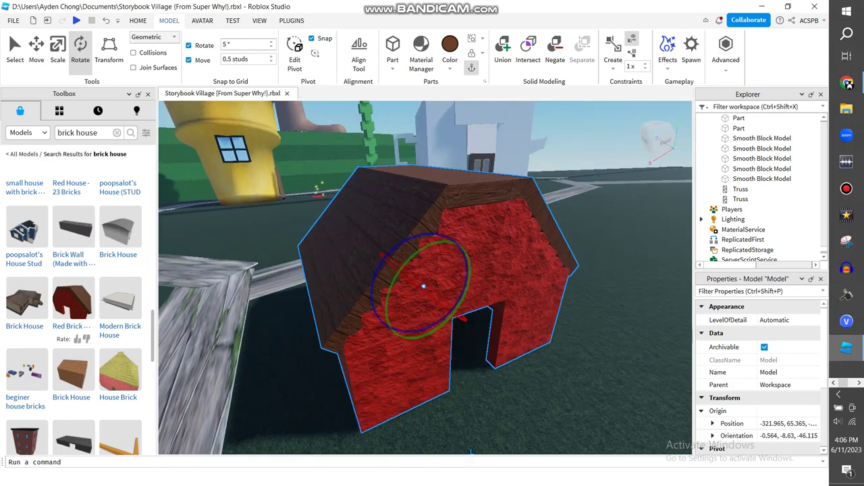
scroll(425, 283, "down", 3)
left_click_drag(469, 254, 471, 420)
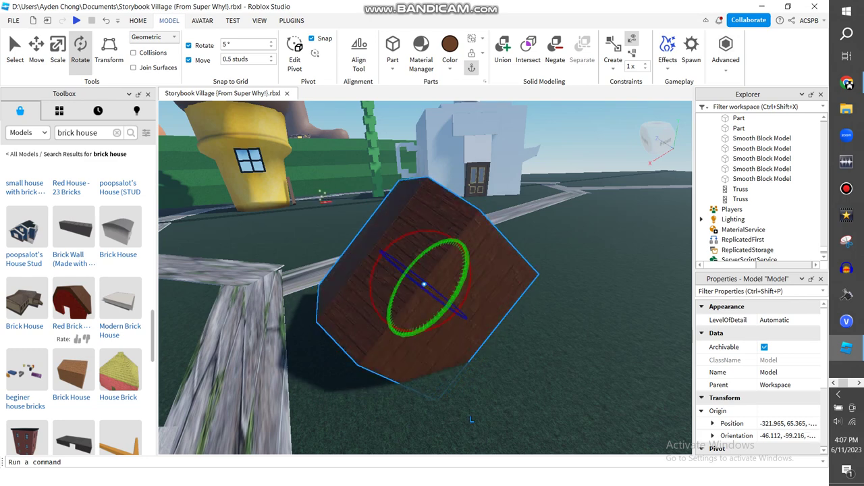
left_click_drag(430, 230, 463, 254)
right_click_drag(466, 270, 613, 255)
left_click_drag(453, 254, 409, 249)
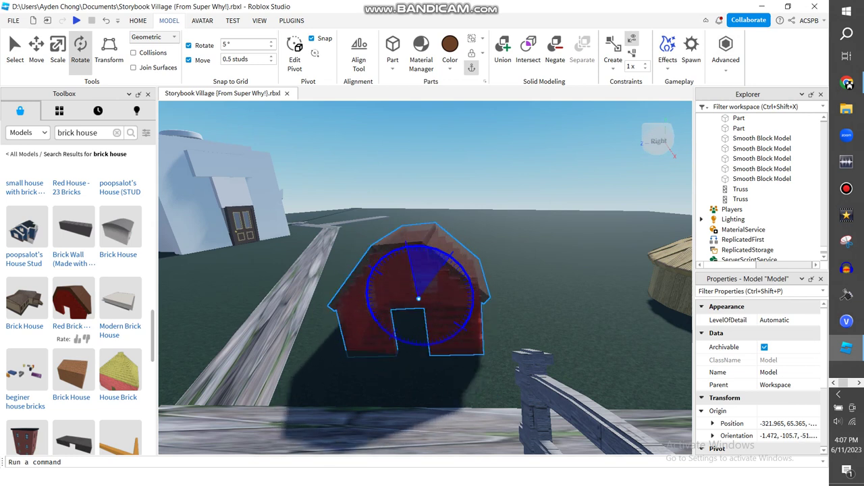
left_click_drag(526, 328, 536, 391)
left_click_drag(462, 224, 493, 254)
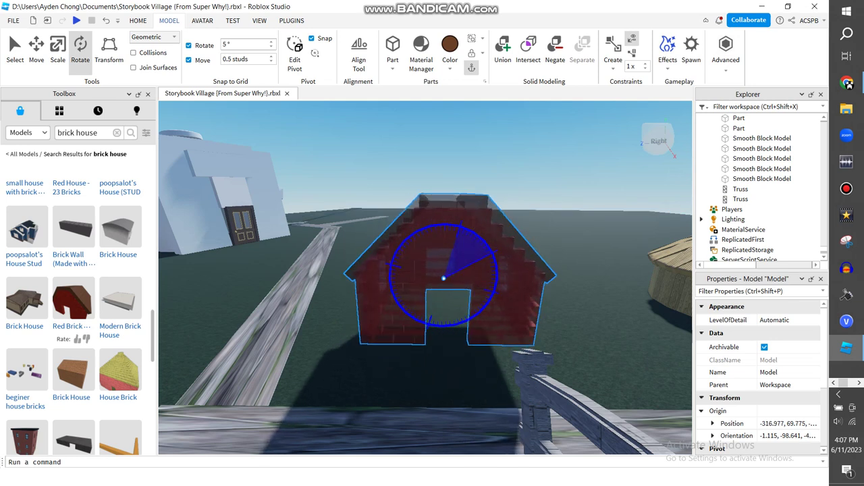
Move the red brick house down onto the grass beside the path near the bridge, at about X -321.8, Y 65.3.
key("ctrl+2")
left_click_drag(591, 314, 622, 358)
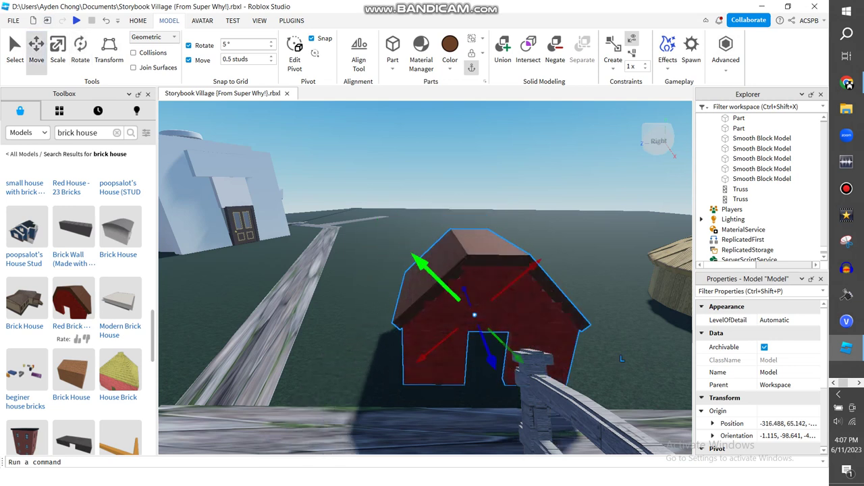
mouse_move(520, 276)
left_mouse_down()
mouse_move(507, 285)
mouse_move(524, 272)
mouse_move(516, 278)
left_mouse_up()
right_click_drag(516, 278, 525, 334)
key("w")
key("s")
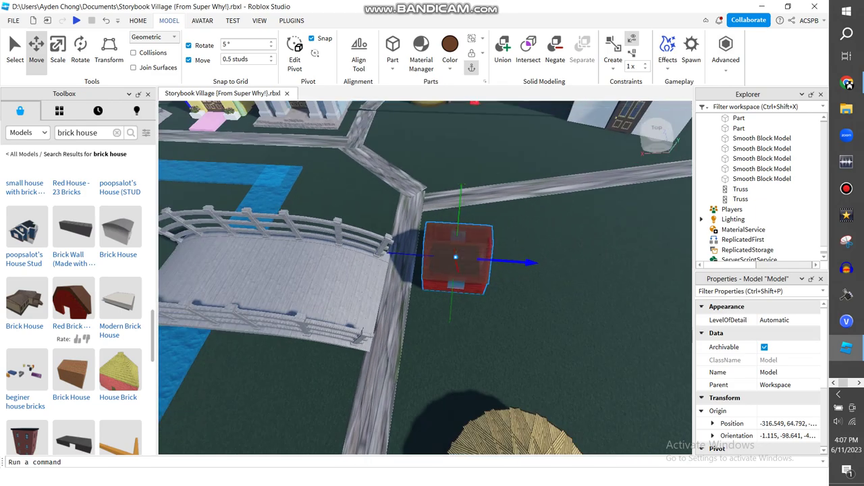
left_click_drag(481, 177, 481, 181)
right_click_drag(481, 181, 581, 162)
key("w")
key("s")
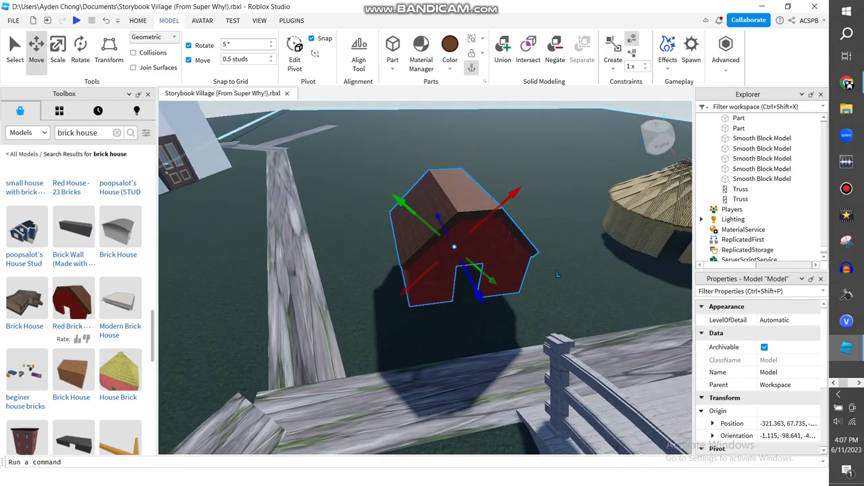
left_click_drag(506, 201, 489, 216)
right_click_drag(489, 216, 449, 230)
key("s")
Switch to Chrome, look over the wiki's "three little pigs" results, close that page and return to Roblox Studio.
key("alt+Tab")
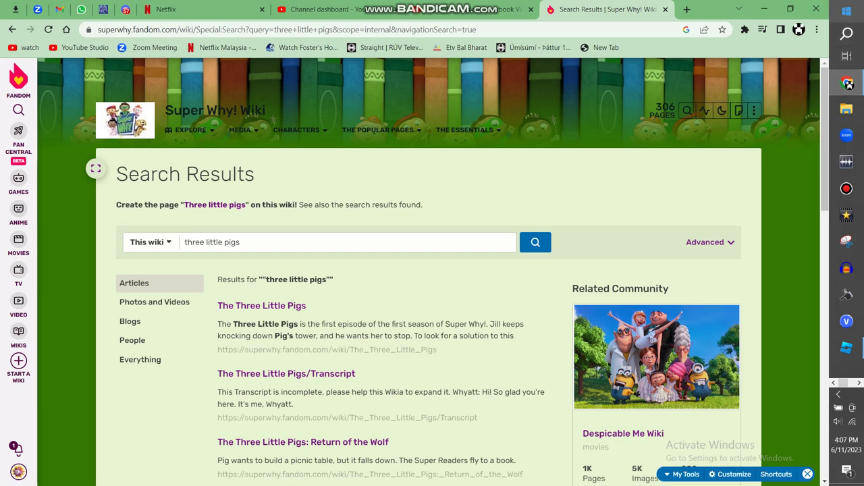
scroll(432, 270, "down", 4)
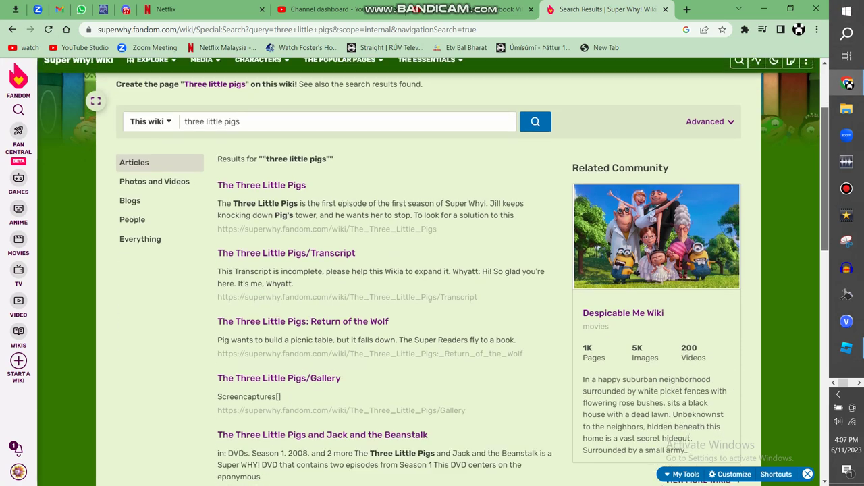
scroll(433, 284, "down", 4)
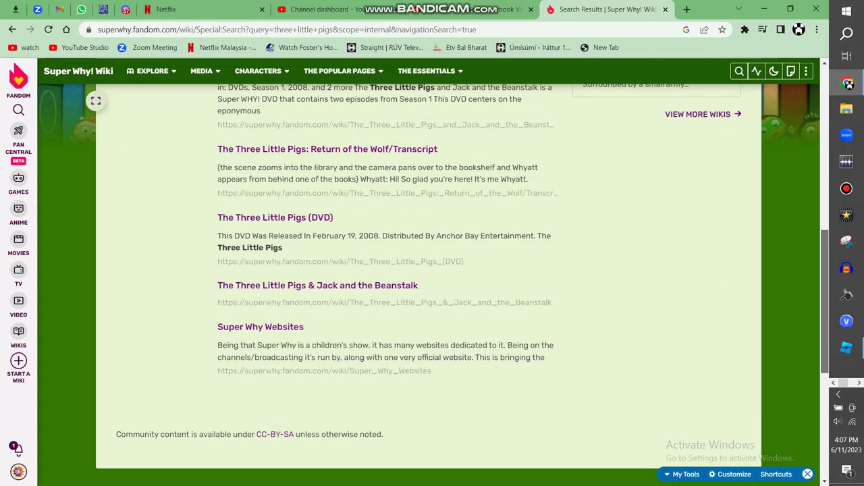
key("ctrl+w")
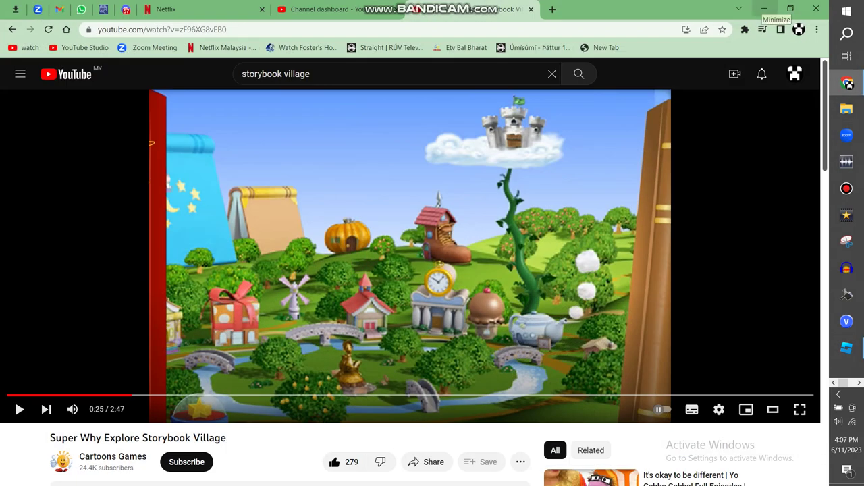
left_click(764, 9)
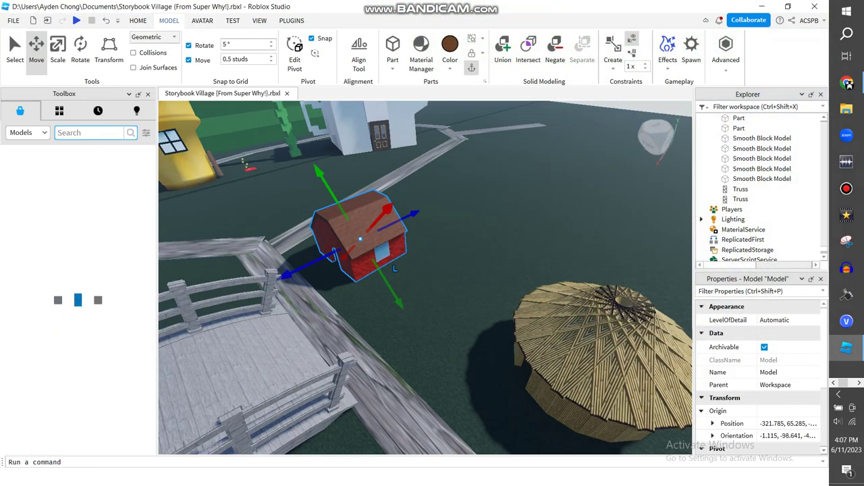
Search the model library for "stick house" and look through the results for a suitable house.
type("stick hous")
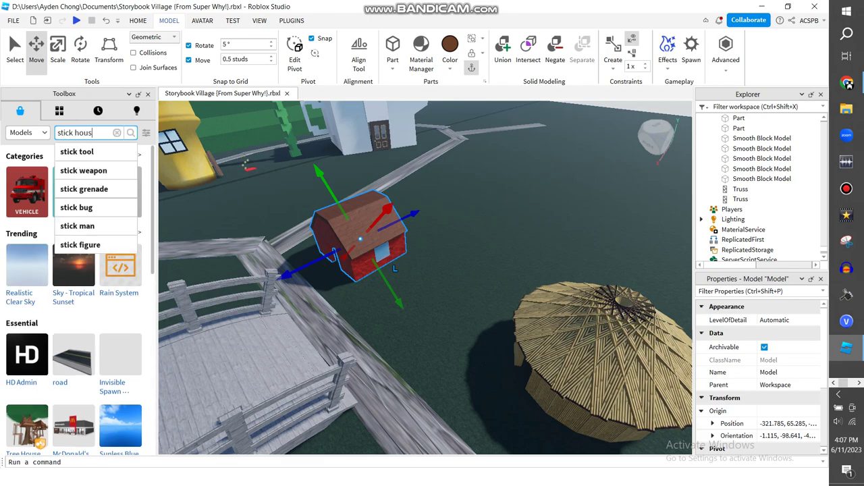
type("e")
key("Return")
key("w")
right_click_drag(291, 365, 365, 352)
key("w")
key("s")
key("w")
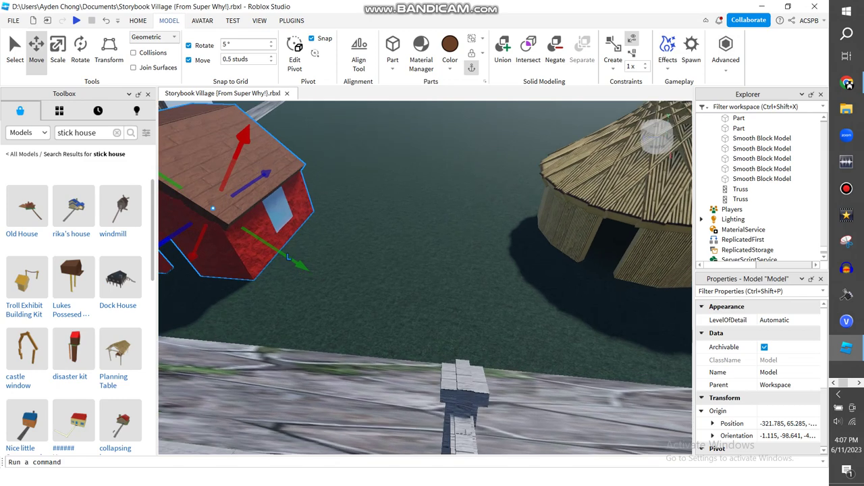
key("a")
scroll(80, 317, "down", 3)
scroll(119, 324, "down", 8)
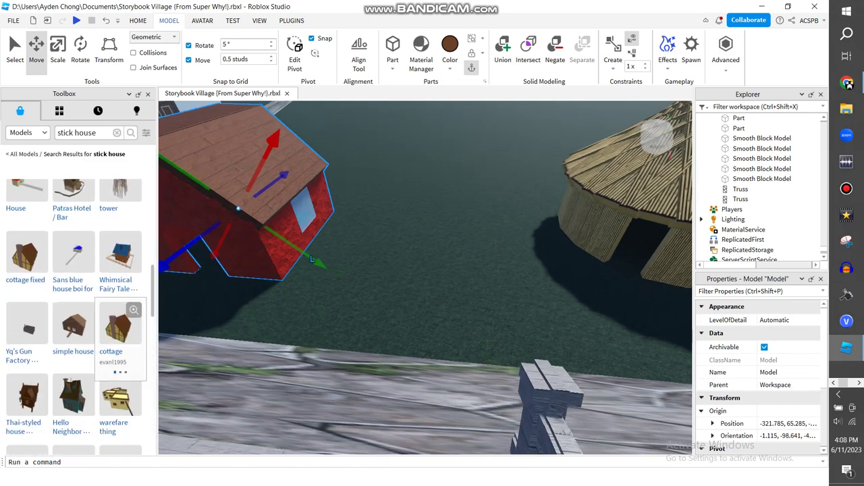
scroll(74, 317, "down", 3)
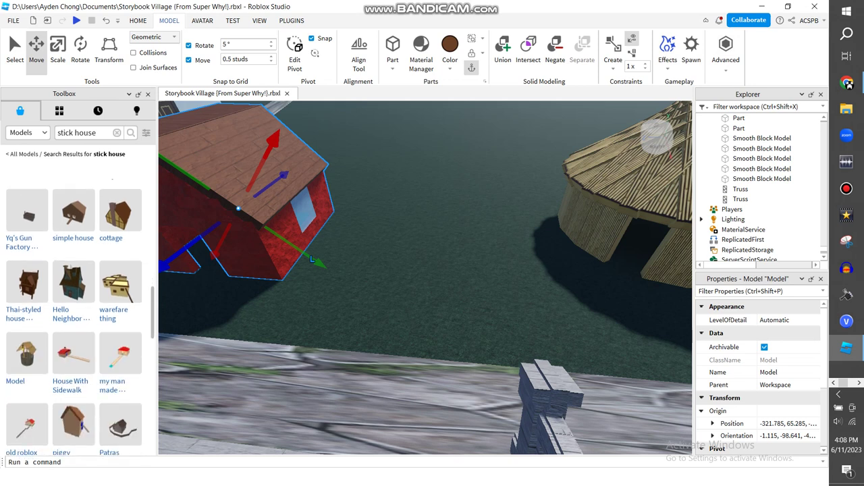
scroll(74, 317, "down", 6)
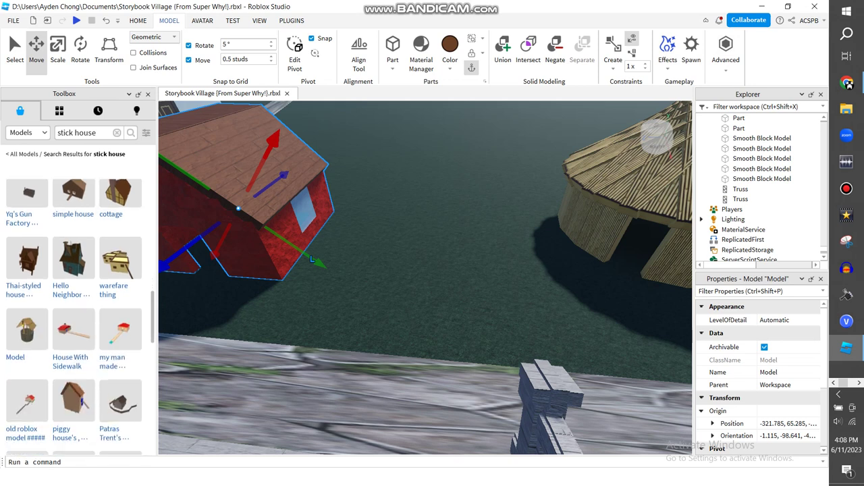
scroll(74, 318, "down", 4)
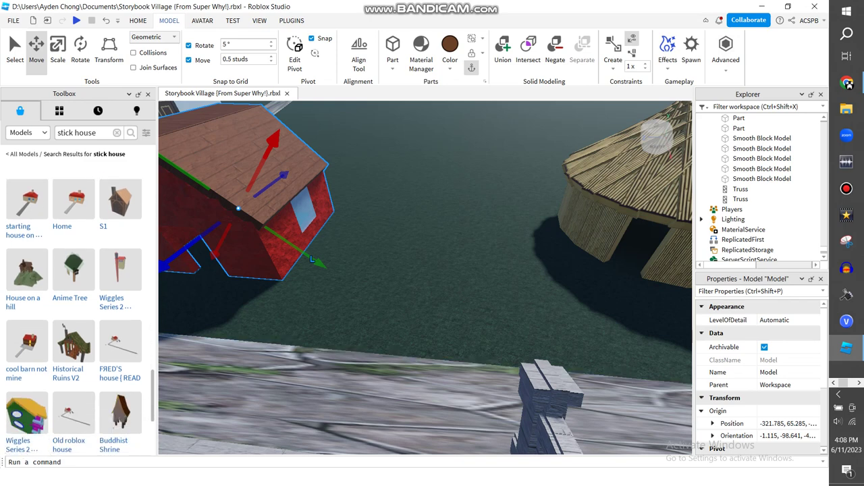
Insert the S1 house model beside the bridge to try it, and delete it again.
left_click(120, 200)
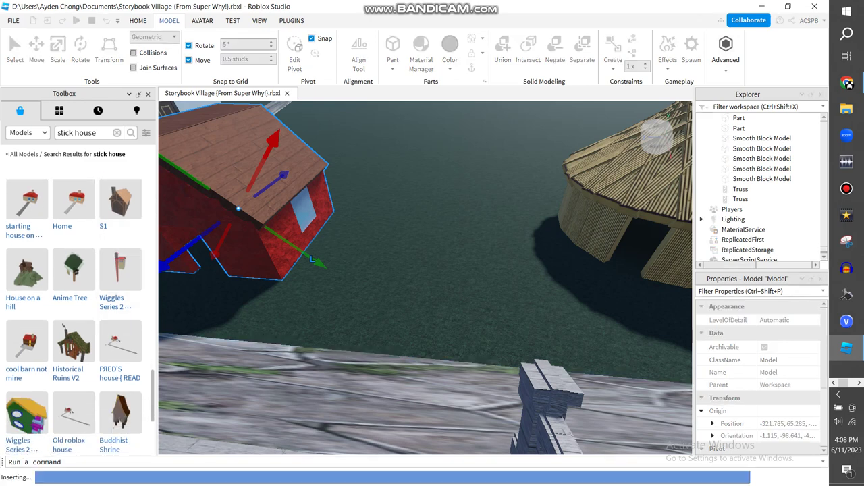
scroll(425, 277, "down", 8)
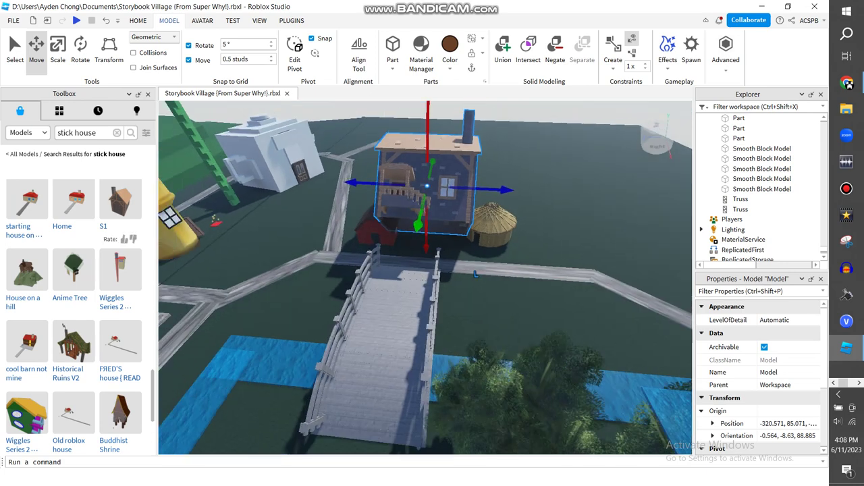
right_click(446, 165)
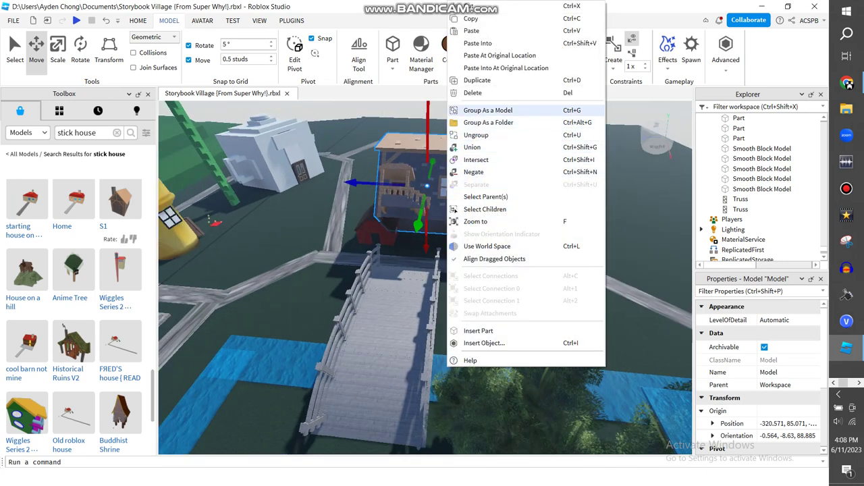
left_click(473, 92)
Insert the "house 2" model from further down the stick house results and rotate it about its vertical axis to about 106°.
scroll(74, 310, "down", 3)
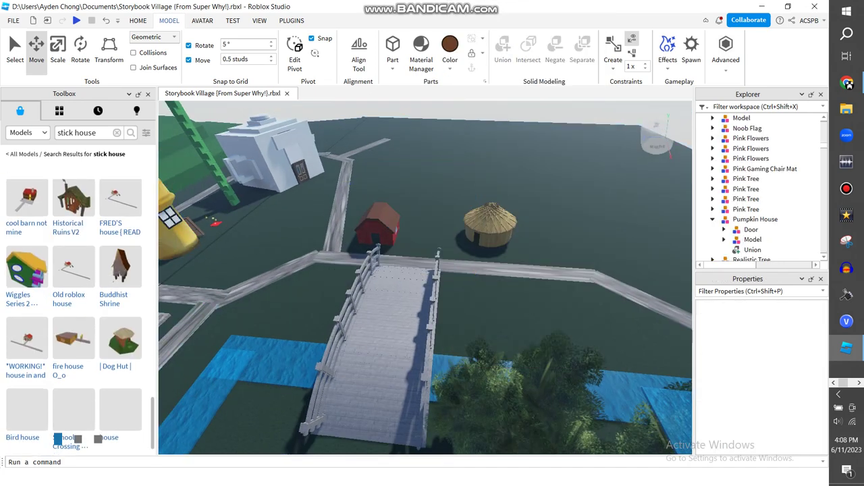
scroll(74, 311, "down", 7)
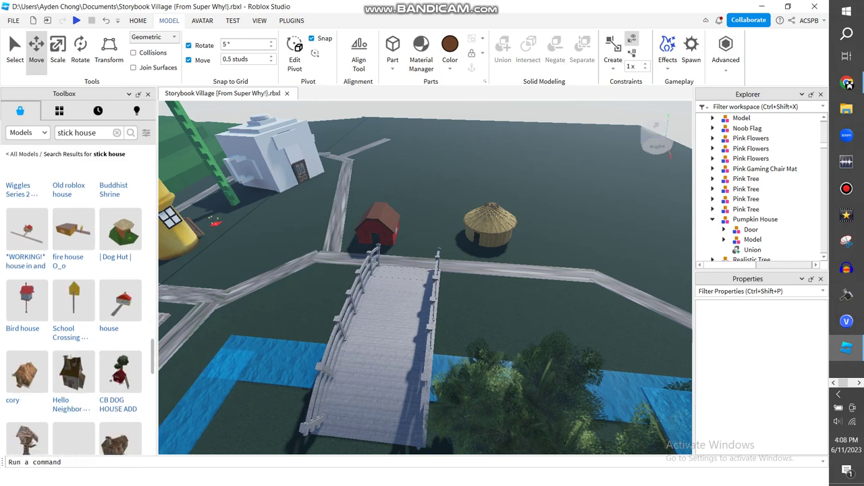
scroll(75, 310, "down", 2)
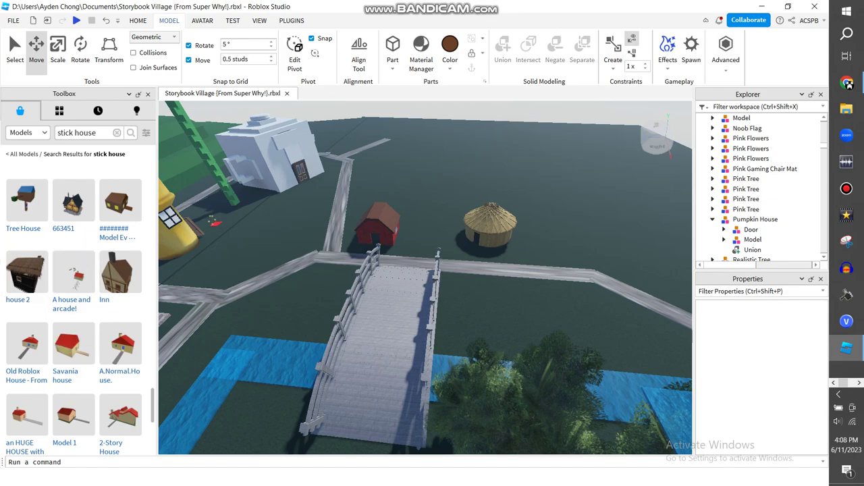
left_click(27, 273)
scroll(486, 321, "up", 5)
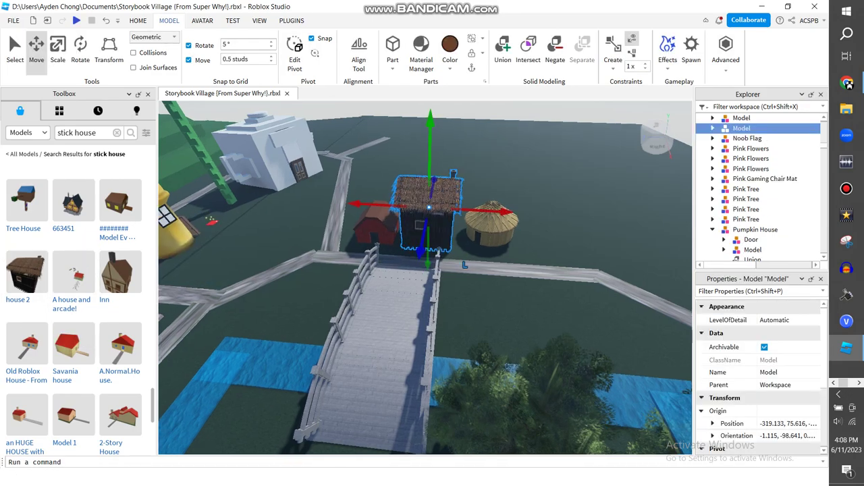
scroll(486, 321, "down", 5)
key("ctrl+4")
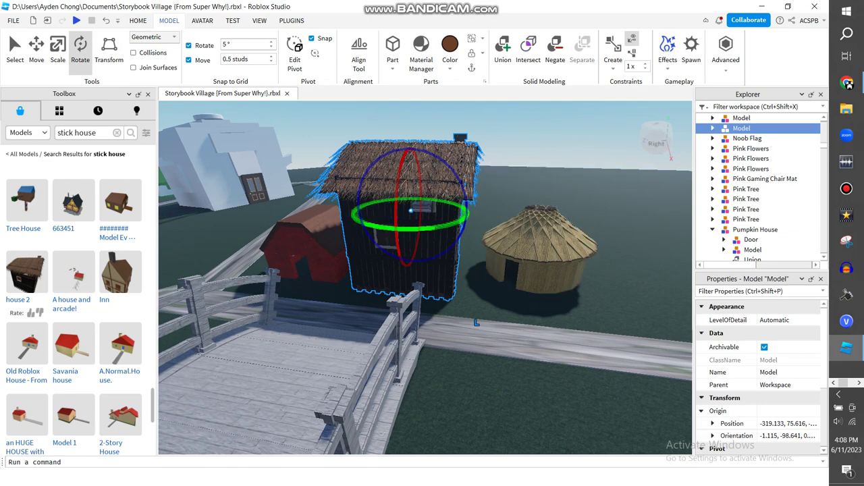
left_click_drag(426, 201, 466, 218)
left_click_drag(426, 228, 421, 228)
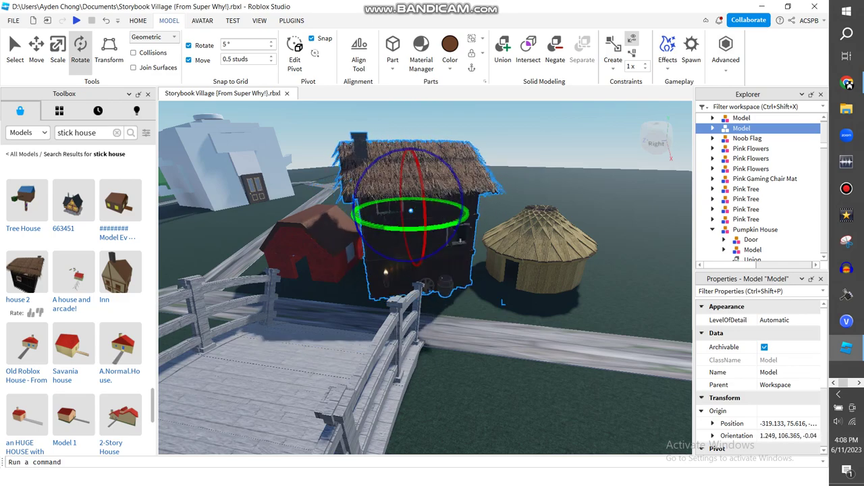
Inspect the "house 2" model up close and delete it from the village.
key("w")
right_click_drag(516, 305, 405, 284)
key("w")
scroll(419, 223, "up", 10)
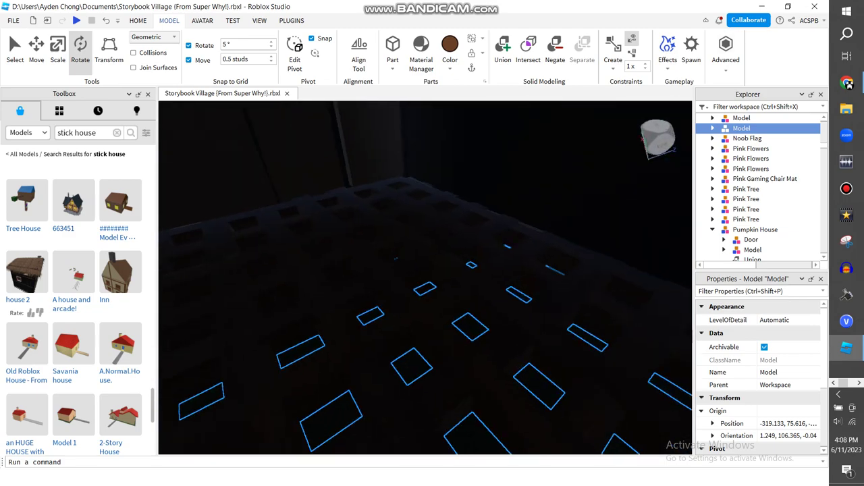
right_click(449, 222)
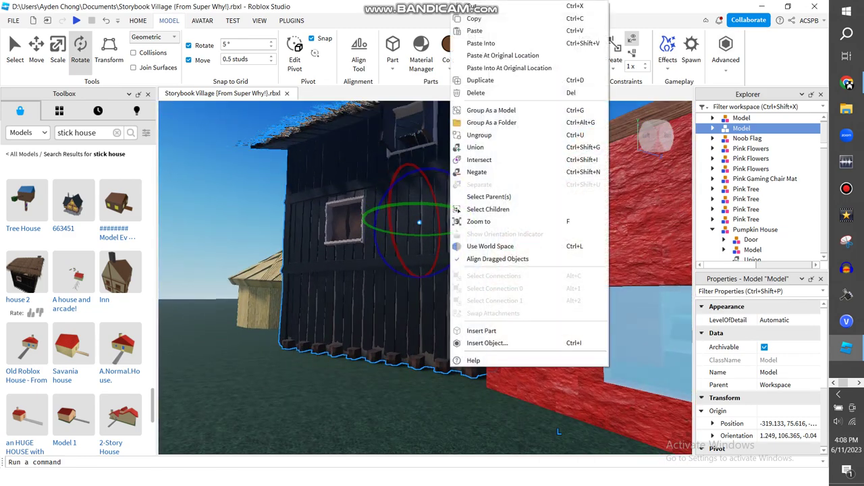
left_click(476, 92)
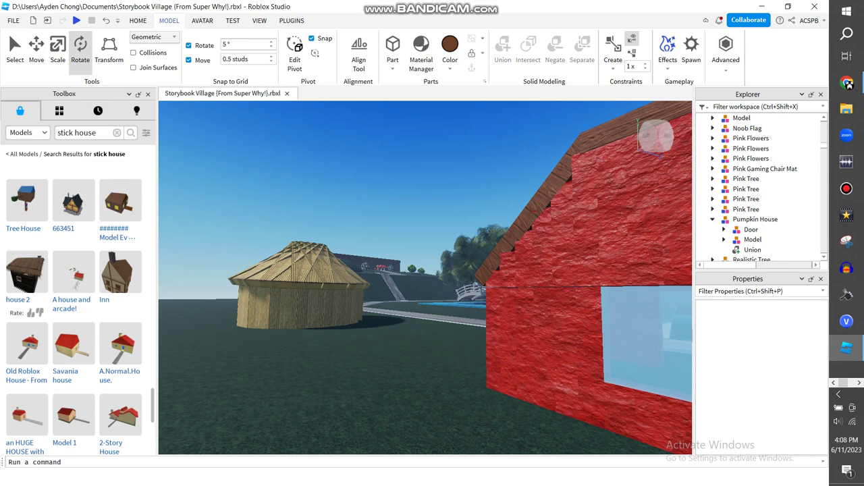
Browse further stick house results and insert the log cabin mesh between the red house and the straw house.
scroll(75, 303, "down", 5)
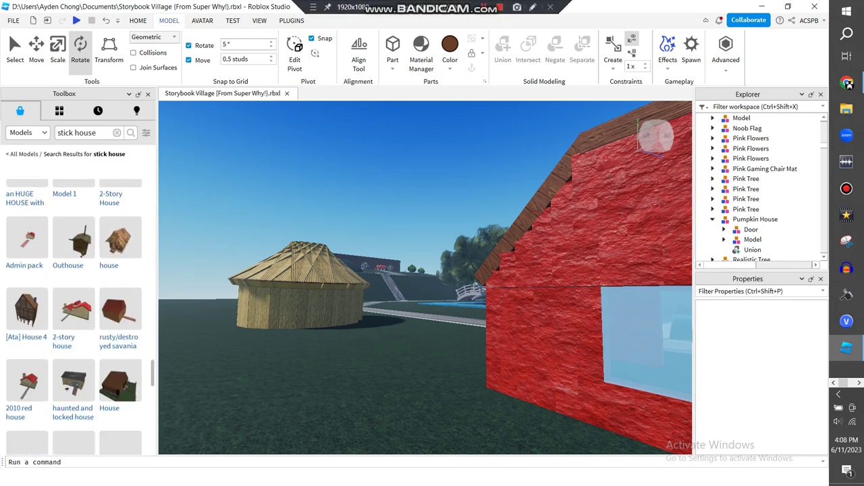
scroll(74, 304, "down", 4)
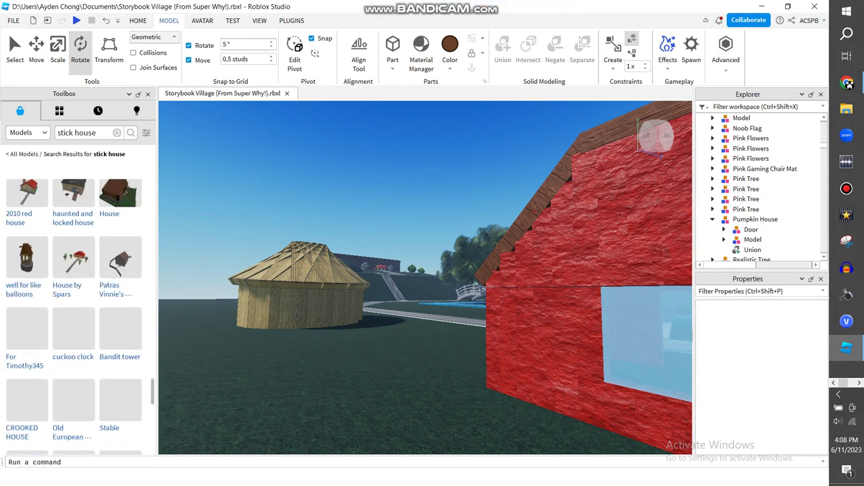
scroll(74, 317, "down", 3)
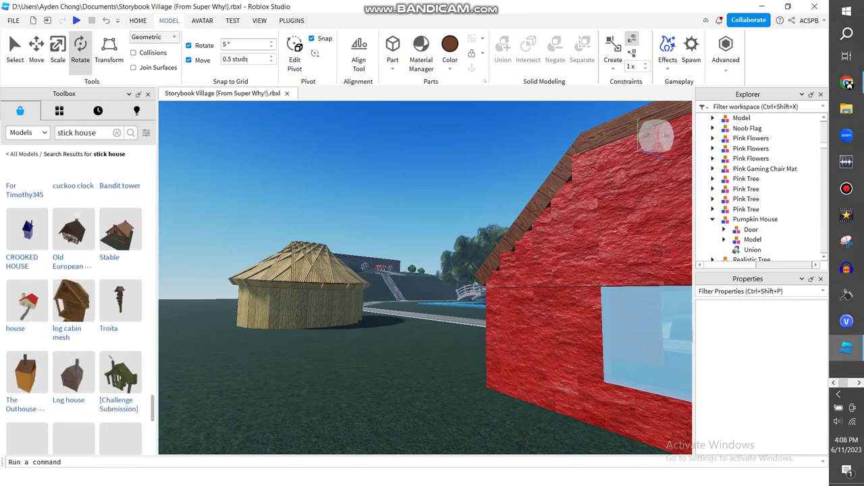
key("w")
right_click_drag(405, 257, 270, 283)
key("s")
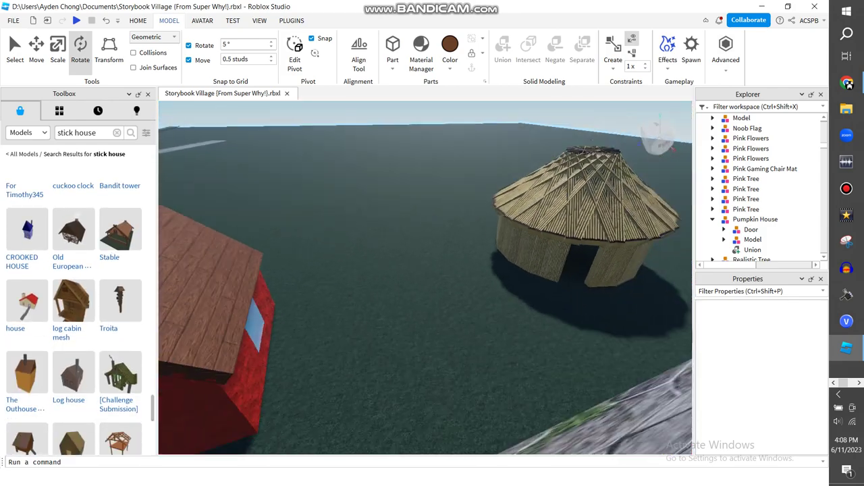
key("d")
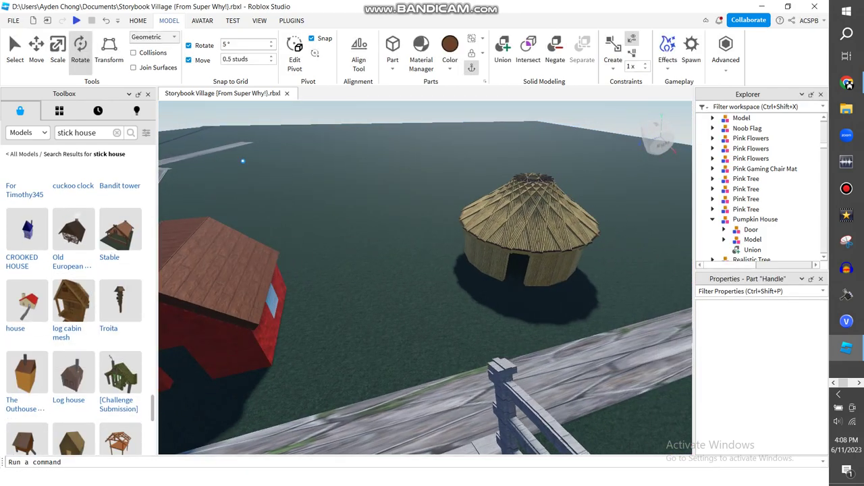
left_click(73, 300)
scroll(516, 351, "down", 5)
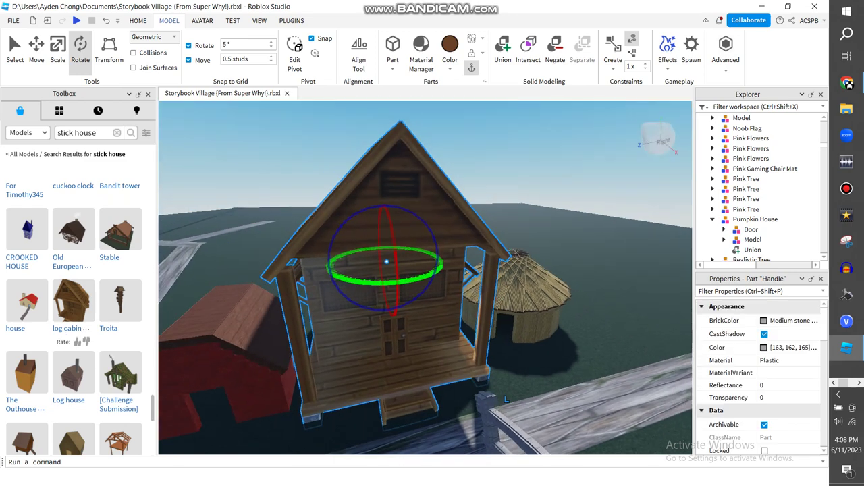
Try scaling the log cabin down in height and width, and delete the cabin.
left_click(57, 47)
left_click_drag(395, 167, 396, 242)
left_click_drag(467, 288, 401, 295)
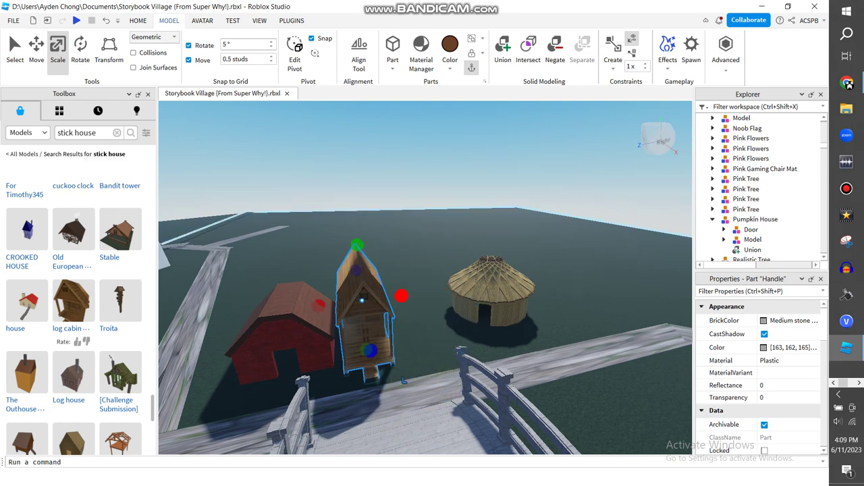
right_click(374, 310)
left_click(405, 92)
Insert the House Simple model between the red and straw houses and rotate it upright with its door facing the bridge.
scroll(74, 310, "down", 5)
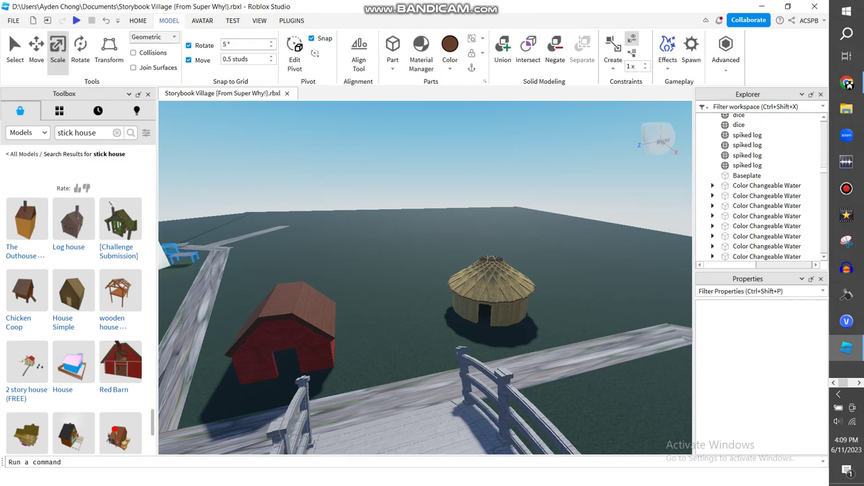
key("w")
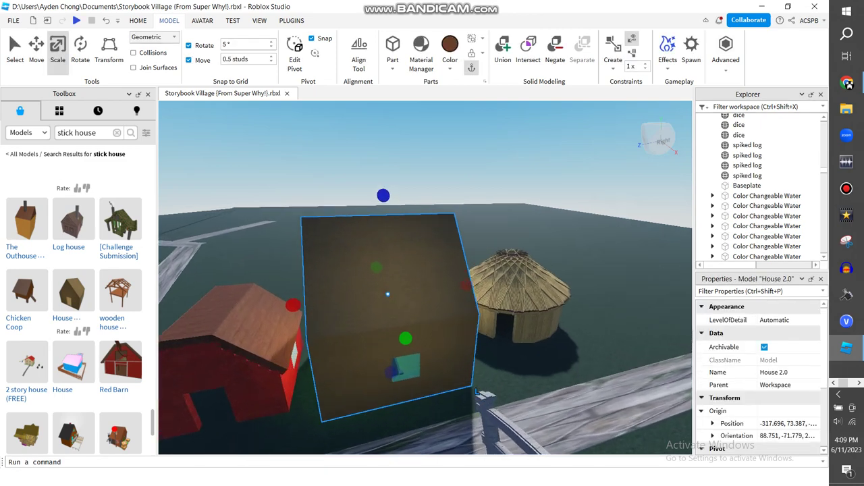
key("w")
key("s")
left_click_drag(365, 335, 314, 320)
key("s")
scroll(490, 419, "down", 5)
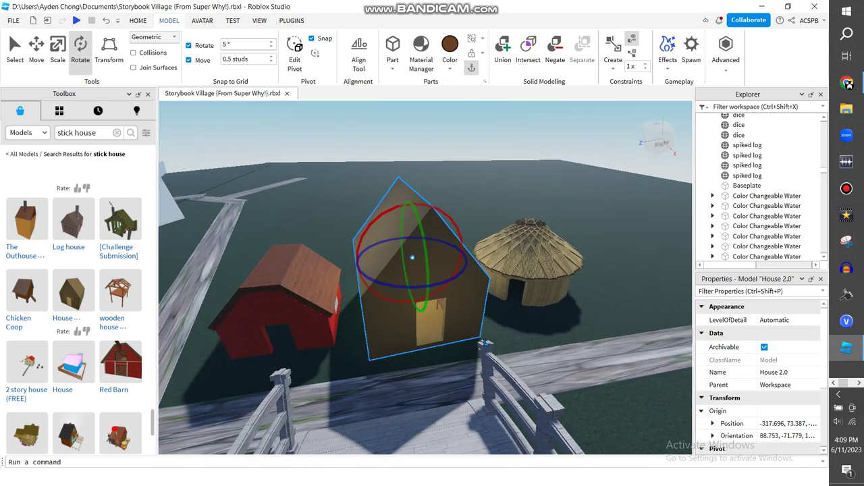
Search the materials for "wood", try Wood on the new house and apply Wood Planks to it.
left_click(392, 68)
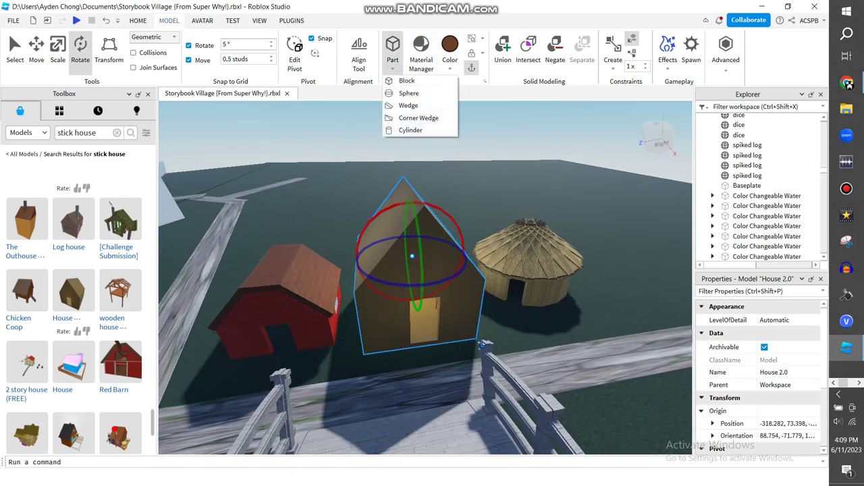
left_click(421, 52)
type("wol")
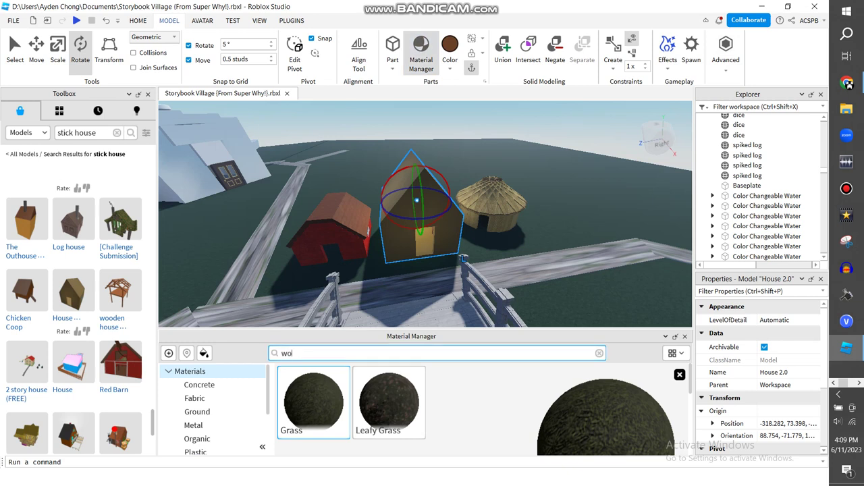
key("BackSpace")
type("od")
left_click(314, 403)
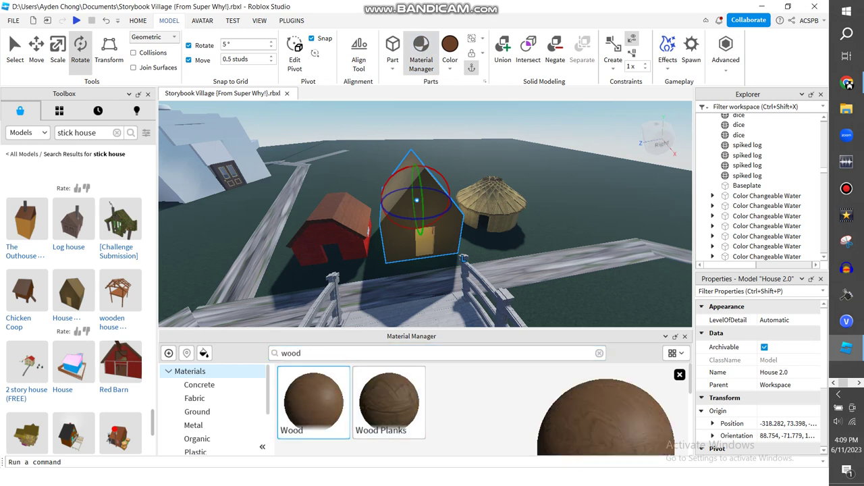
left_click(204, 354)
left_click(388, 400)
left_click(204, 353)
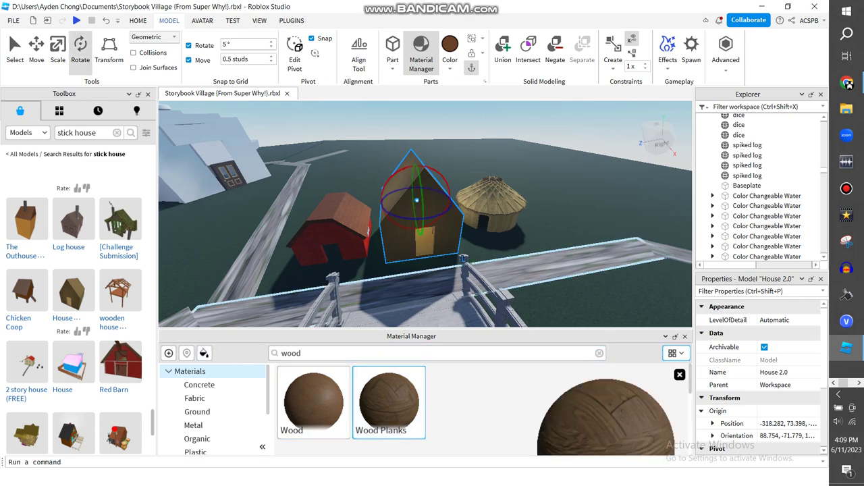
left_click(685, 336)
Deselect the wooden house and save the Storybook Village file.
right_click_drag(540, 291, 554, 250)
scroll(405, 290, "down", 5)
left_click(472, 210)
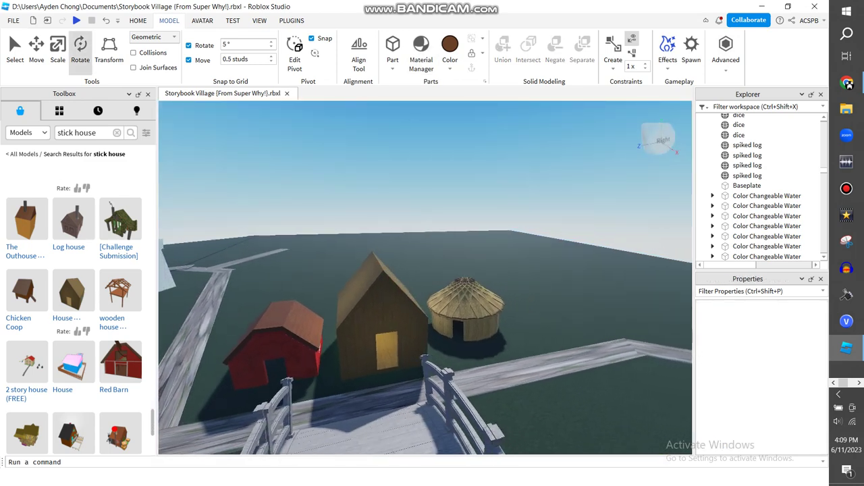
left_click(13, 21)
left_click(34, 89)
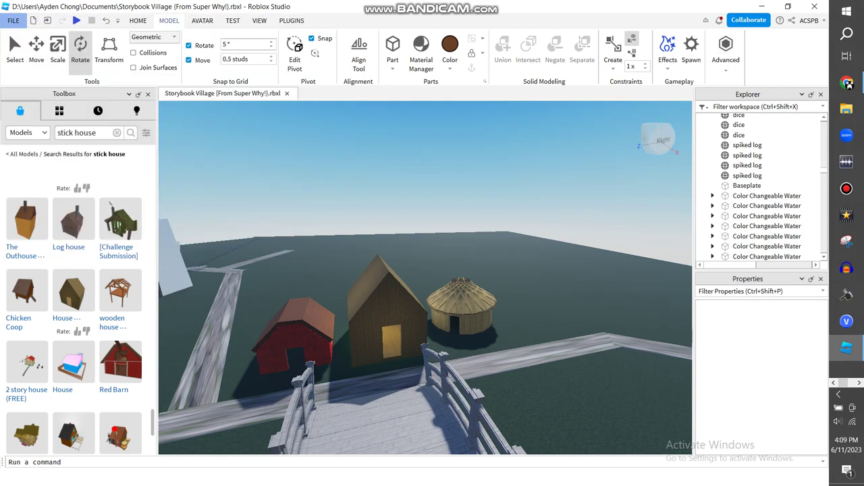
Switch to Chrome to check the Storybook Village reference video, and return to Roblox Studio to view the grass beyond the windmill.
left_click(848, 84)
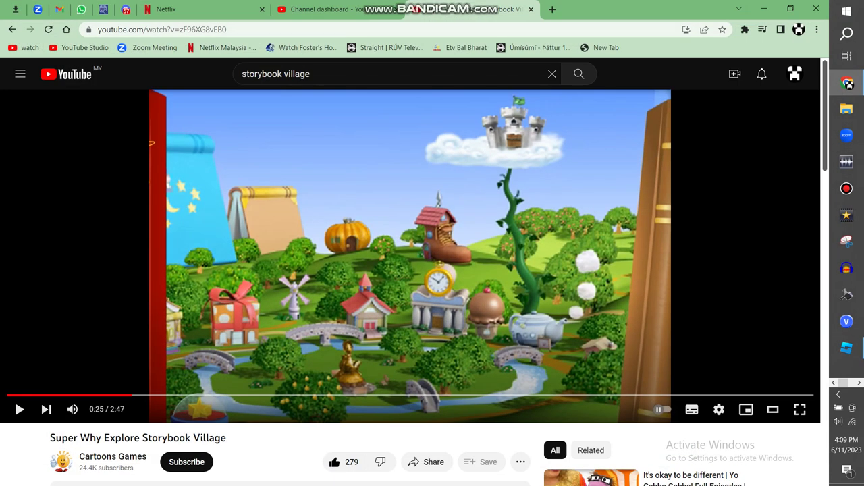
key("alt+Tab")
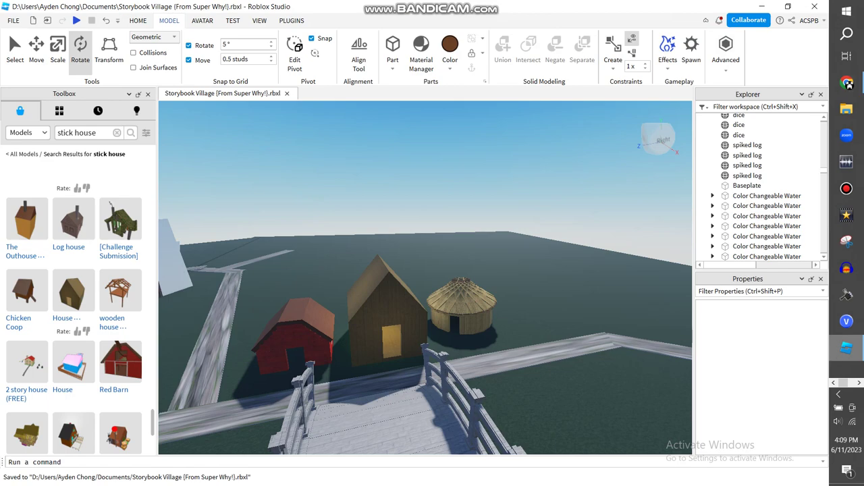
right_click_drag(426, 278, 290, 277)
key("w")
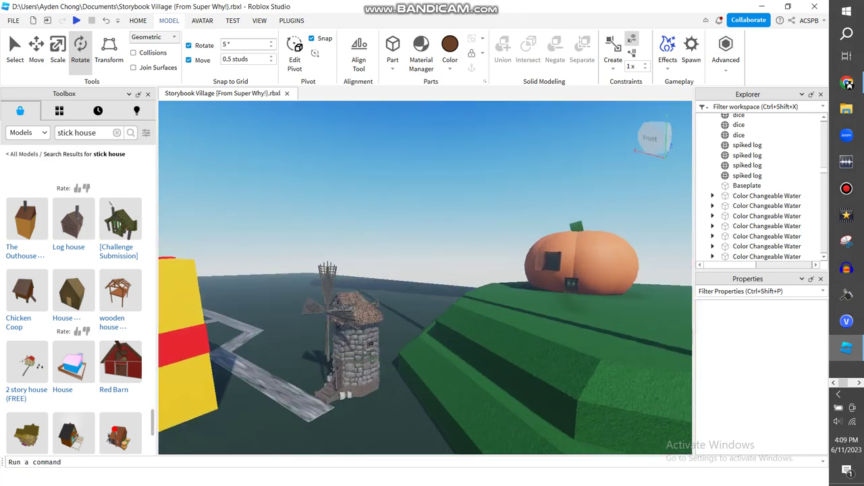
key("w")
right_click_drag(426, 277, 378, 351)
Clear the stick house search and look at the Images asset category before returning to Models.
left_click(117, 133)
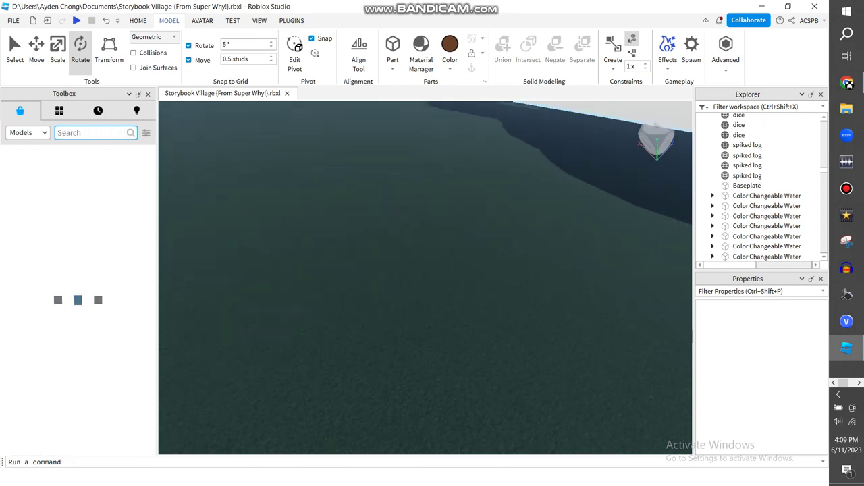
left_click(28, 133)
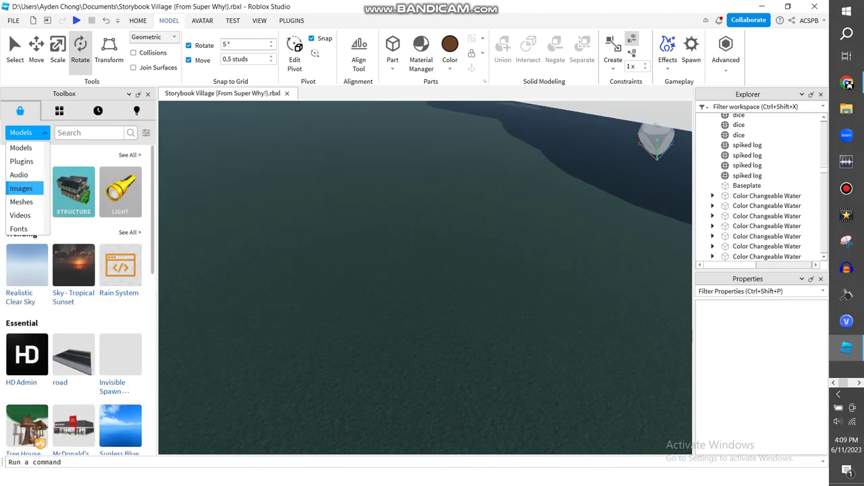
left_click(21, 188)
left_click(26, 132)
left_click(21, 147)
Insert a block part on the open grass and scale it into a wide, flat rectangular slab.
left_click(392, 47)
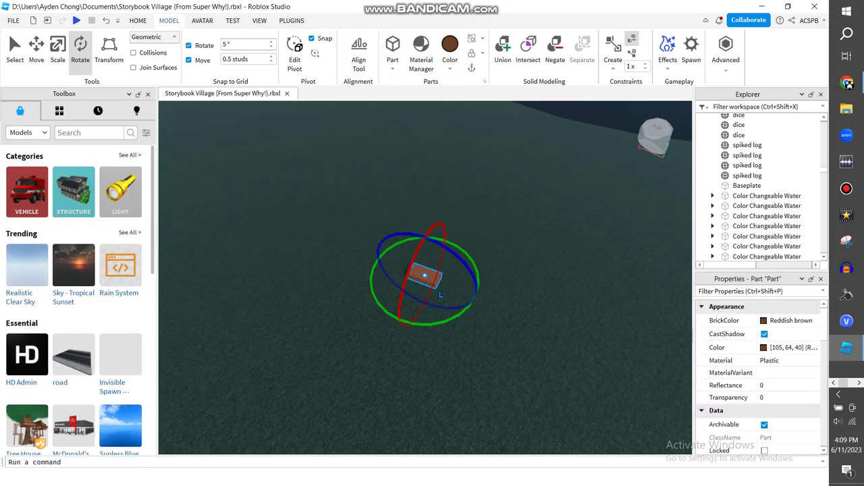
key("s")
left_click_drag(435, 258, 512, 124)
left_click_drag(453, 188, 278, 166)
key("s")
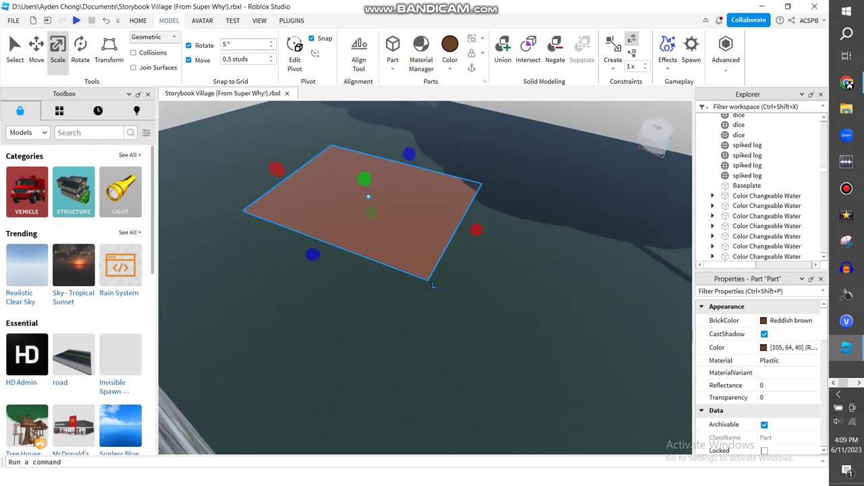
Adjust the width of the flat brown slab, thicken it slightly, and recolor it Really blue.
left_click_drag(474, 234, 479, 237)
left_click_drag(372, 187, 372, 188)
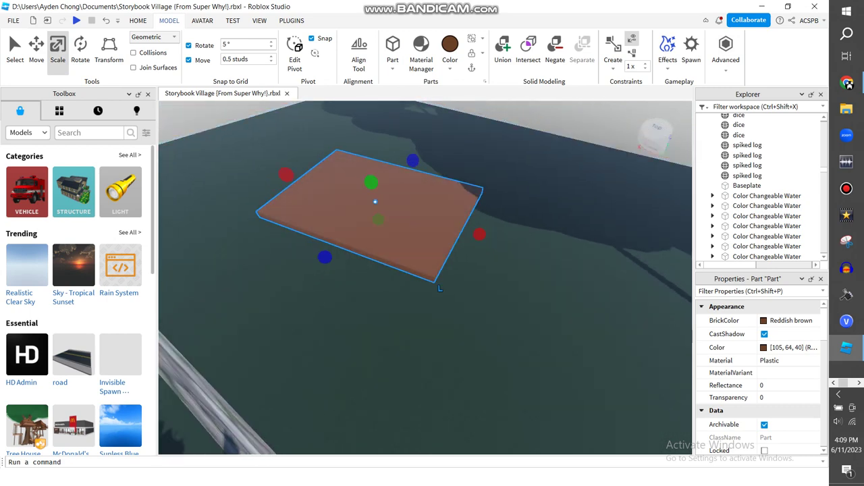
left_click(450, 54)
left_click(589, 115)
Rotate the blue slab from lying flat to a steep upright lean, like a standing book cover.
key("w")
right_click_drag(589, 118, 648, 156)
key("s")
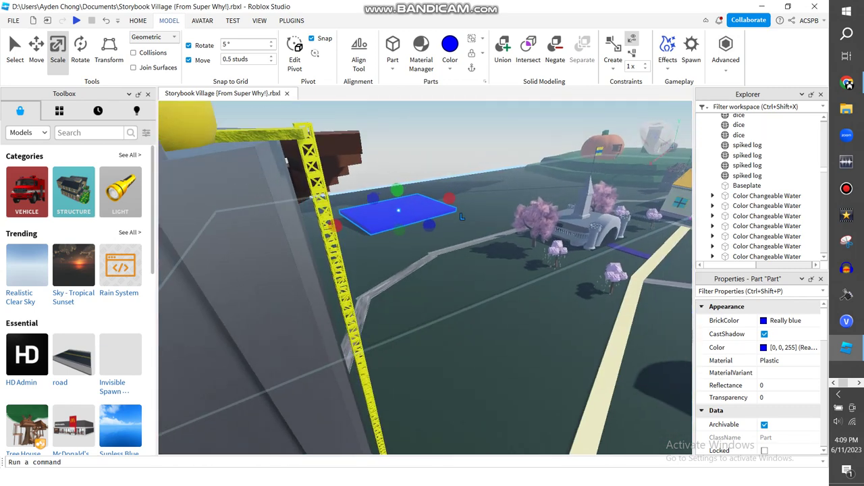
left_click(80, 51)
right_click_drag(422, 297, 435, 233)
key("w")
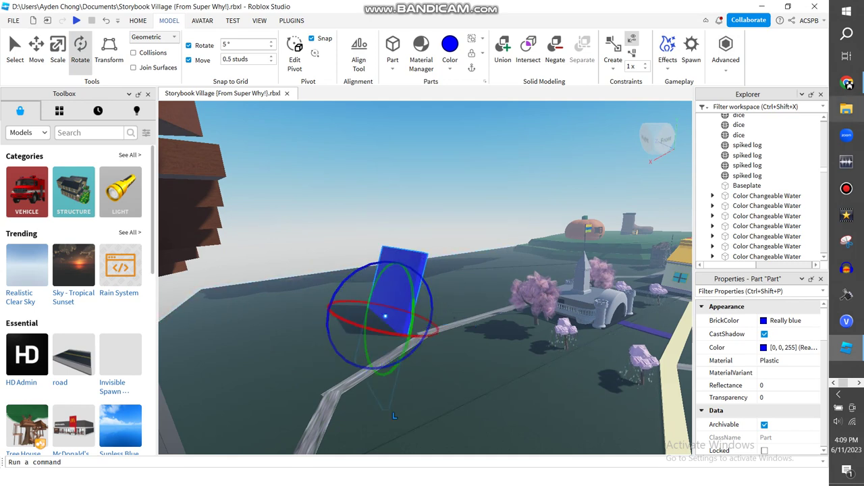
Switch to Chrome to examine the giant books at 2:07 in the Storybook Village video, return to Roblox Studio, and show the desktop.
left_click(846, 82)
left_click_drag(130, 395, 628, 395)
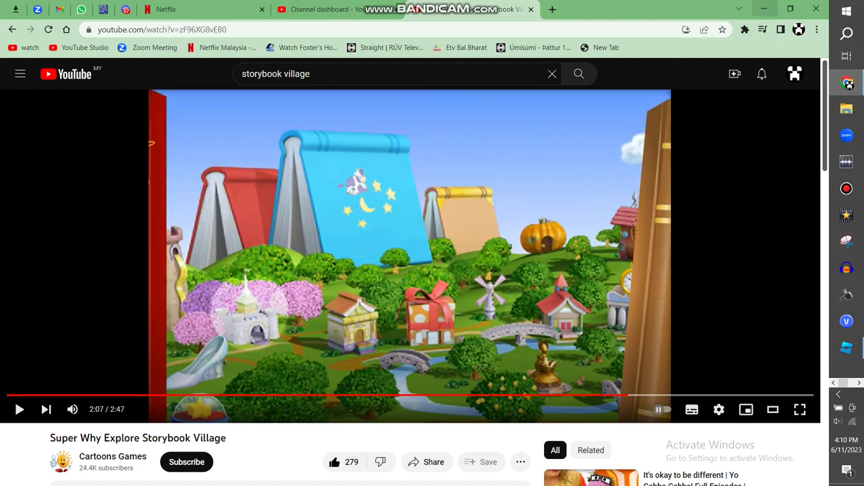
key("alt+Tab")
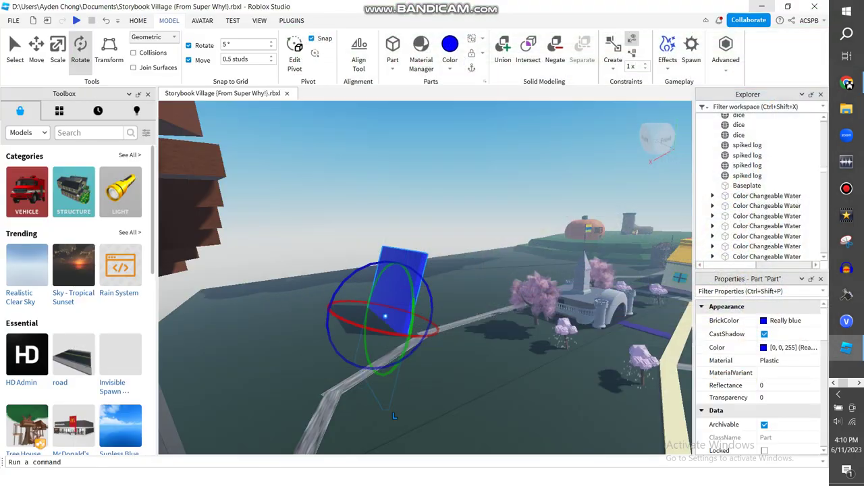
key("super+d")
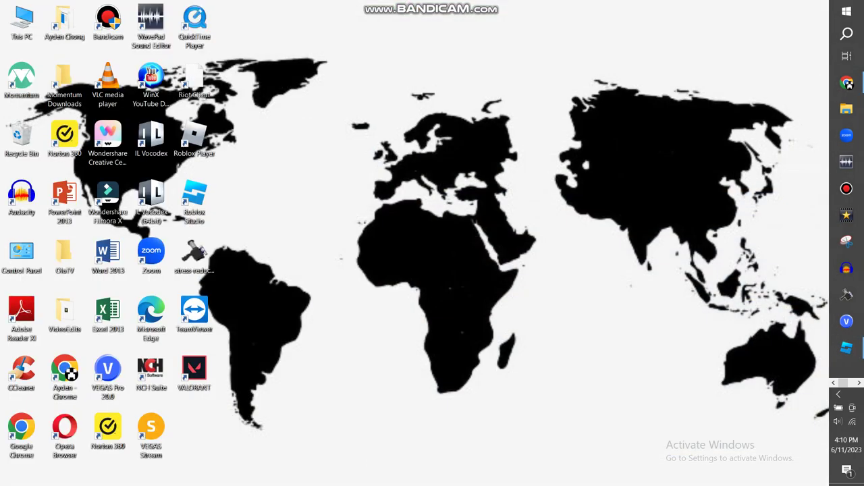